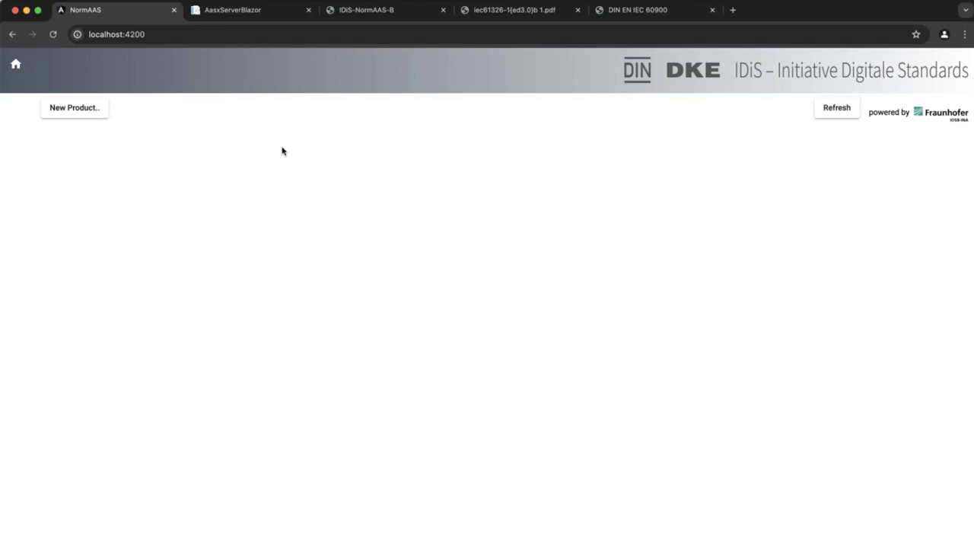
Create a new product with the name Pinzette_V1 and the product type Isoliertes Handwerkzeug
{"action": "left_click", "coordinate": [74, 108]}
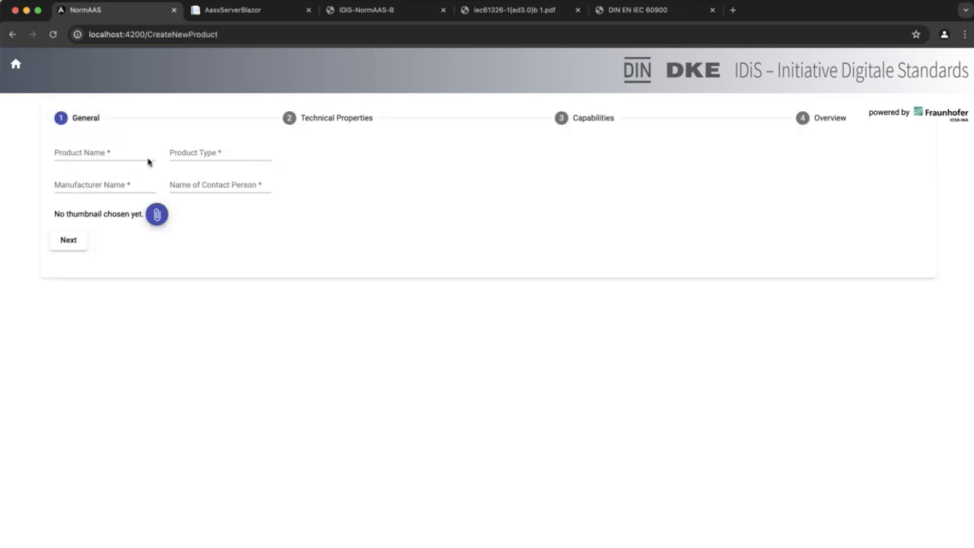
{"action": "left_click", "coordinate": [112, 152]}
{"action": "left_click", "coordinate": [133, 137]}
{"action": "left_click", "coordinate": [108, 152]}
{"action": "left_click", "coordinate": [119, 173]}
{"action": "left_click", "coordinate": [233, 152]}
{"action": "left_click", "coordinate": [233, 177]}
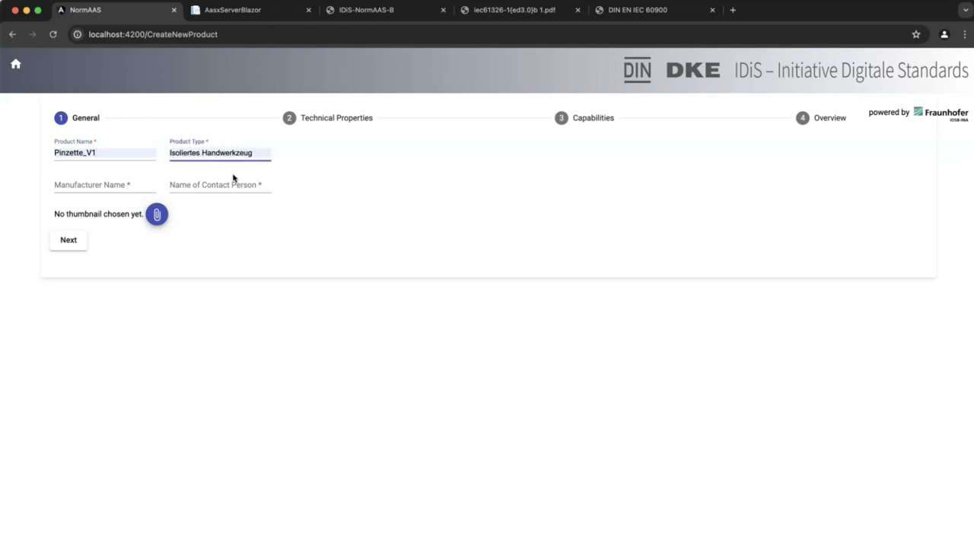
Complete the general data with manufacturer IOSB-INA, the contact person's name and the thumbnail image Pinzette.png
{"action": "left_click", "coordinate": [102, 183]}
{"action": "type", "text": "INA"}
{"action": "left_click", "coordinate": [113, 218]}
{"action": "left_click", "coordinate": [207, 188]}
{"action": "left_click", "coordinate": [228, 209]}
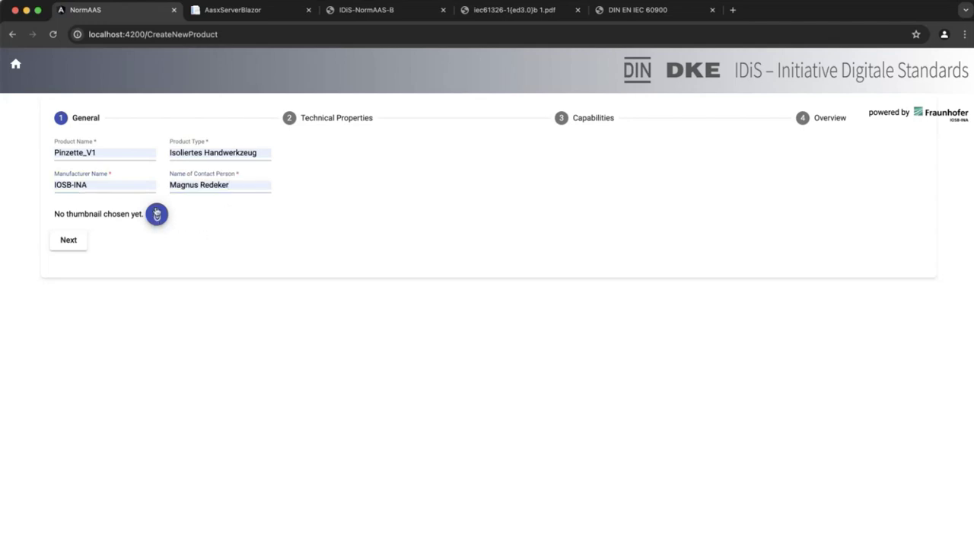
{"action": "left_click", "coordinate": [156, 215]}
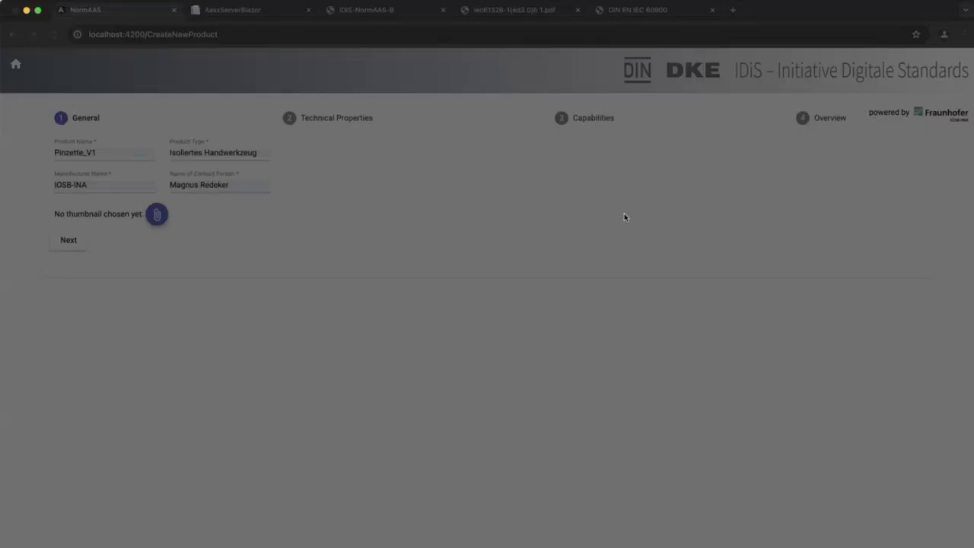
{"action": "left_click", "coordinate": [547, 220]}
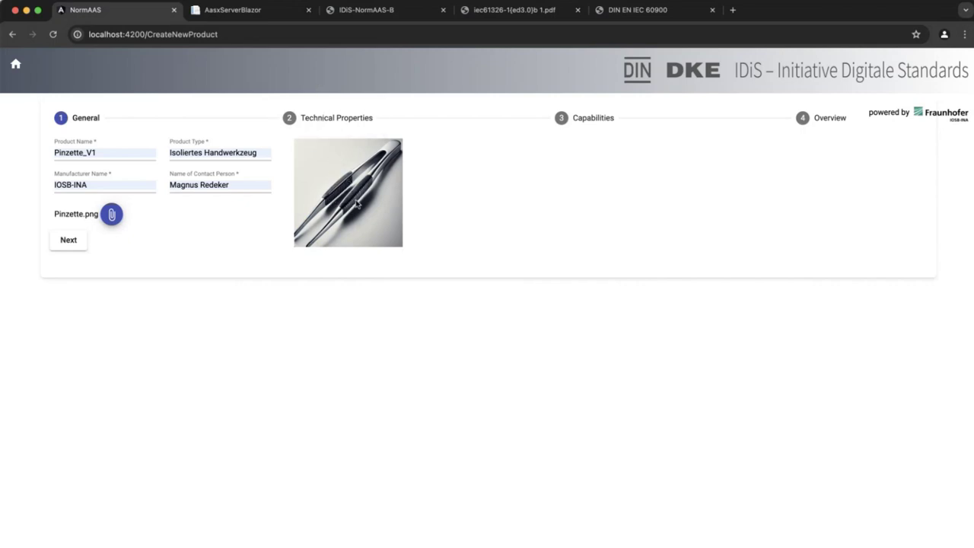
Add a category named Maße to the product's technical properties
{"action": "left_click", "coordinate": [325, 120]}
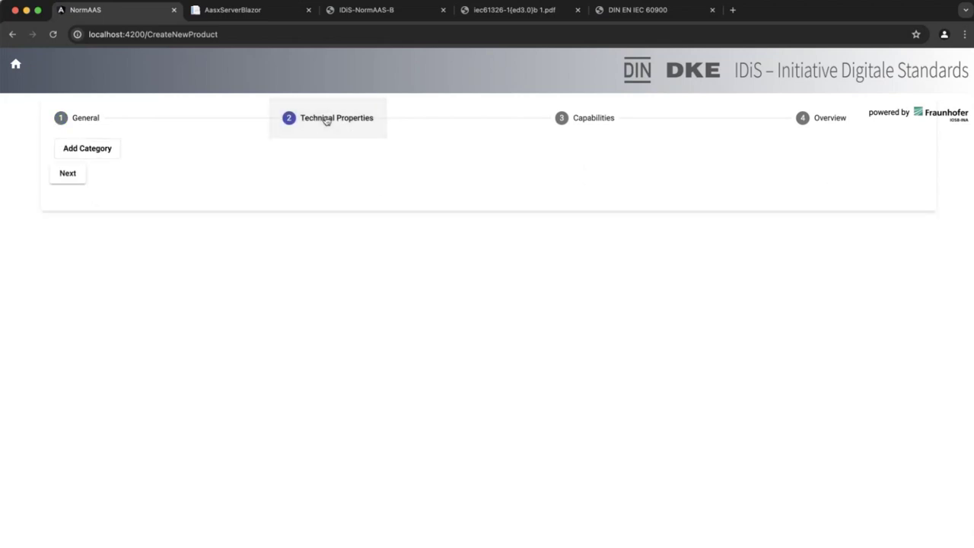
{"action": "left_click", "coordinate": [102, 152]}
{"action": "left_click", "coordinate": [128, 190]}
{"action": "type", "text": "Maße"}
{"action": "left_click", "coordinate": [419, 287]}
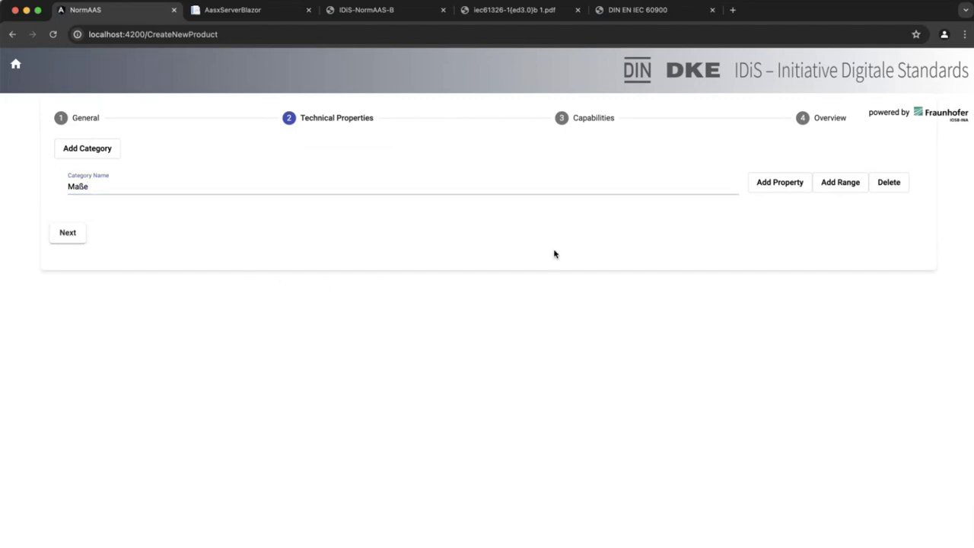
Add a range Pinzette_1 to Maße with minimum 120, maximum 200, unit mm and condition Gesamtlänge
{"action": "left_click", "coordinate": [840, 185]}
{"action": "left_click", "coordinate": [198, 220]}
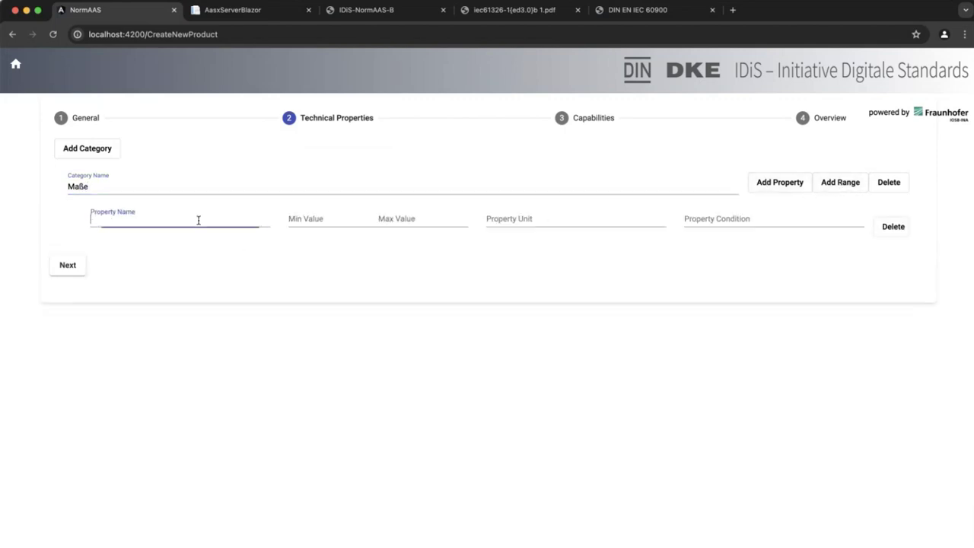
{"action": "type", "text": "Pinzette_1"}
{"action": "left_click", "coordinate": [316, 220]}
{"action": "type", "text": "21"}
{"action": "key", "text": "BackSpace"}
{"action": "type", "text": "120"}
{"action": "key", "text": "Tab"}
{"action": "type", "text": "200"}
{"action": "key", "text": "Tab"}
{"action": "type", "text": "mm"}
{"action": "key", "text": "Tab"}
{"action": "type", "text": "Gesamt"}
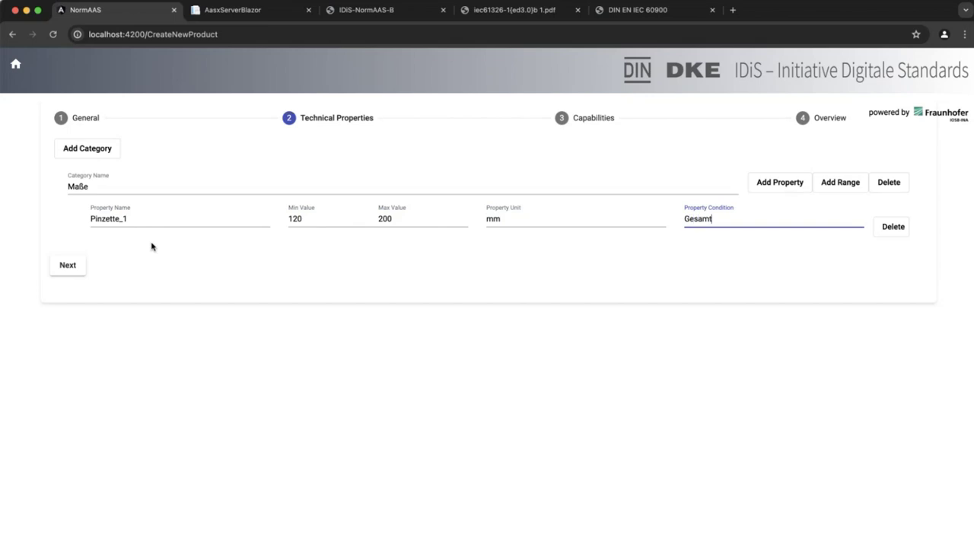
{"action": "type", "text": "länge"}
Add a range Pinzette_2 to Maße with minimum 80, unit mm and condition Länge der Handgriffe
{"action": "left_click", "coordinate": [832, 184]}
{"action": "left_click", "coordinate": [219, 251]}
{"action": "type", "text": "Pinzette_1"}
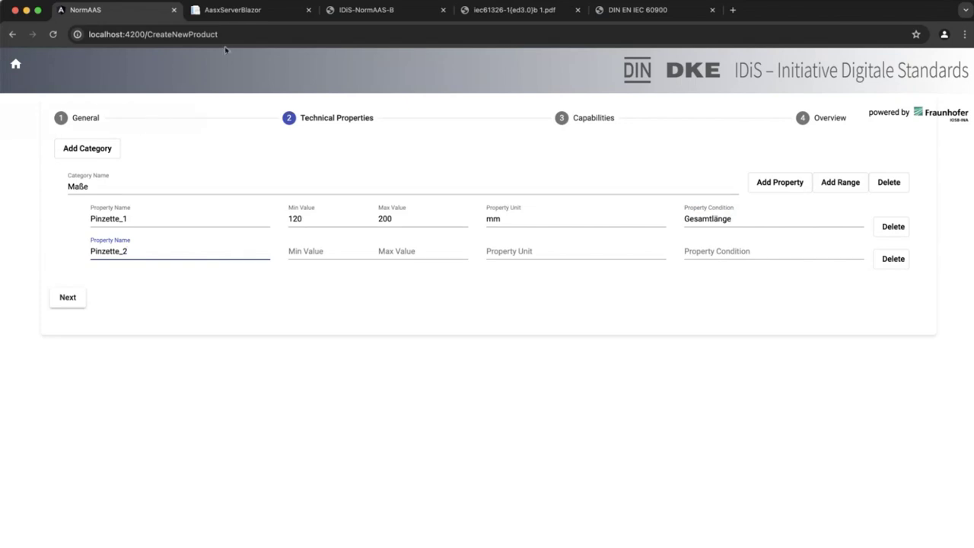
{"action": "left_click", "coordinate": [319, 254]}
{"action": "type", "text": "80"}
{"action": "key", "text": "Tab"}
{"action": "key", "text": "Tab"}
{"action": "type", "text": "mm"}
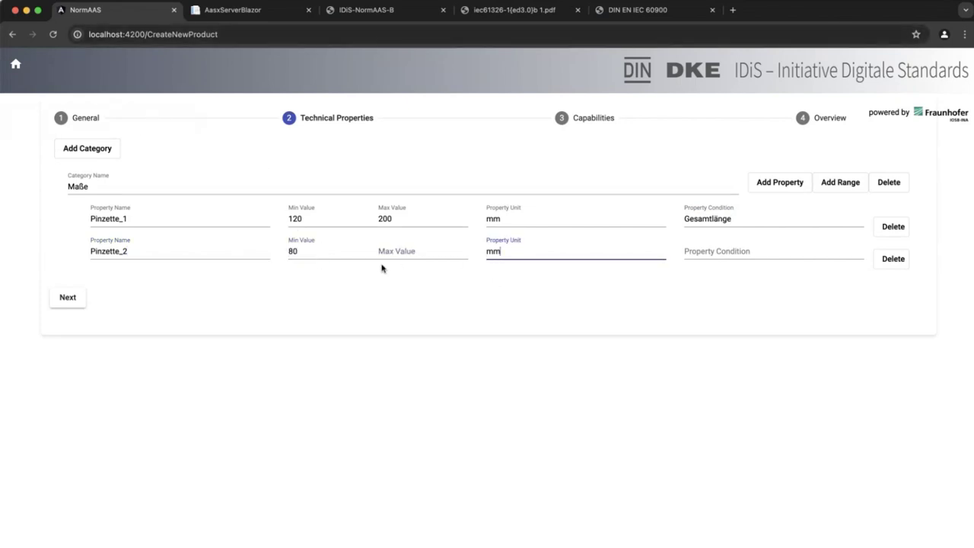
{"action": "key", "text": "super+Tab"}
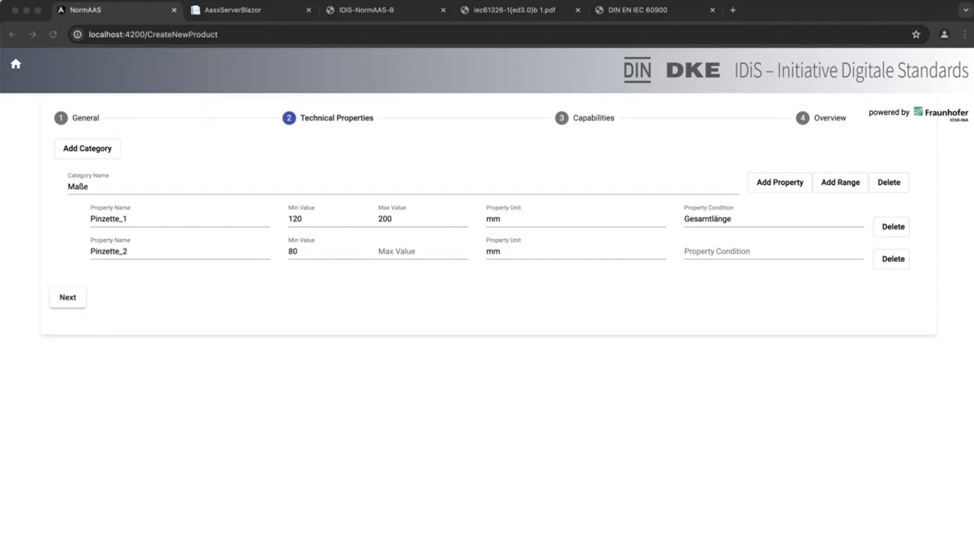
{"action": "left_click", "coordinate": [730, 254]}
{"action": "type", "text": "Länge der Handgriffe"}
{"action": "left_click", "coordinate": [835, 183]}
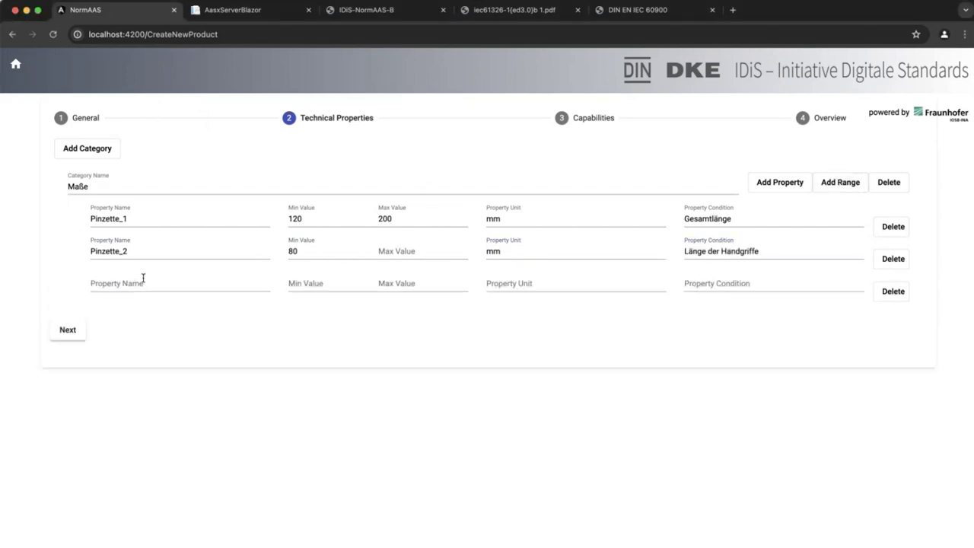
{"action": "double_click", "coordinate": [131, 251]}
{"action": "key", "text": "super+c"}
{"action": "left_click", "coordinate": [192, 289]}
{"action": "key", "text": "super+v"}
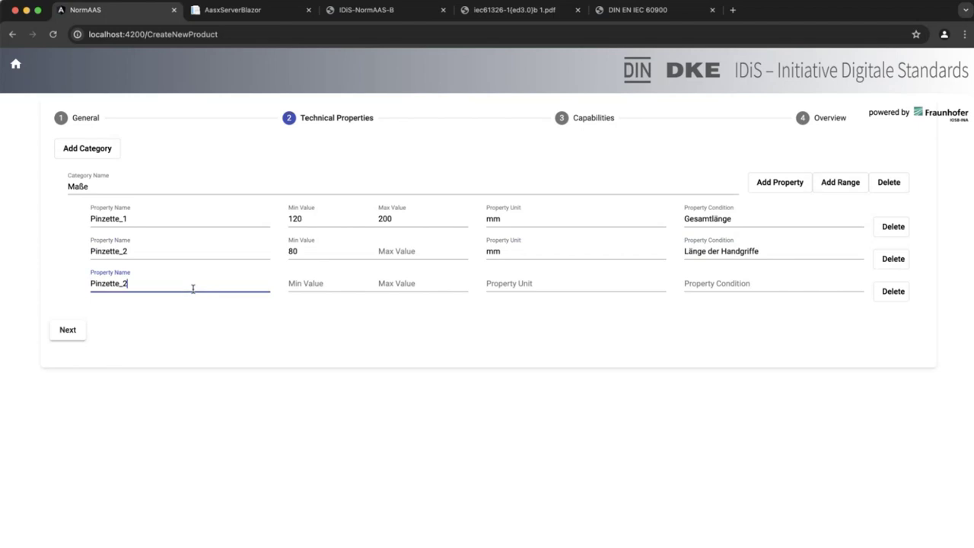
{"action": "type", "text": "3"}
{"action": "left_click", "coordinate": [891, 293]}
Add the property Pinzette_3 to Maße with the value "Handgriffe müssen in Richtung zum Arbeitskopf eine Griffbegrenzung haben"
{"action": "left_click", "coordinate": [789, 192]}
{"action": "left_click", "coordinate": [219, 283]}
{"action": "key", "text": "super+v"}
{"action": "key", "text": "BackSpace"}
{"action": "type", "text": "3"}
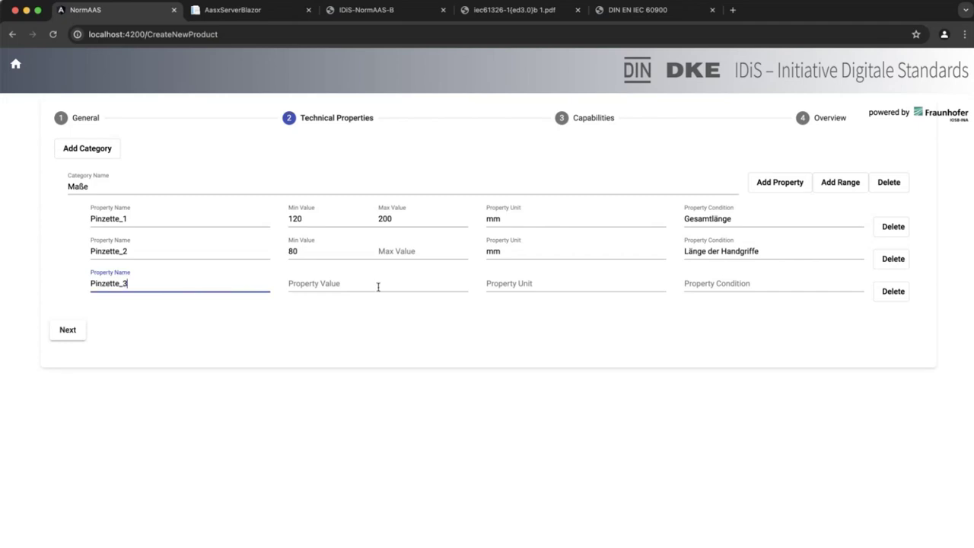
{"action": "key", "text": "super+Tab"}
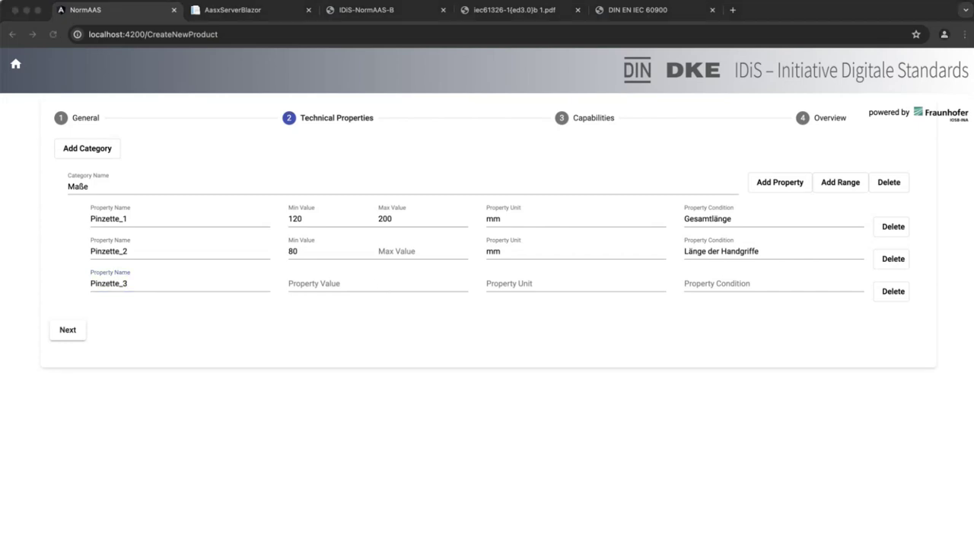
{"action": "left_click", "coordinate": [374, 285]}
{"action": "key", "text": "super+v"}
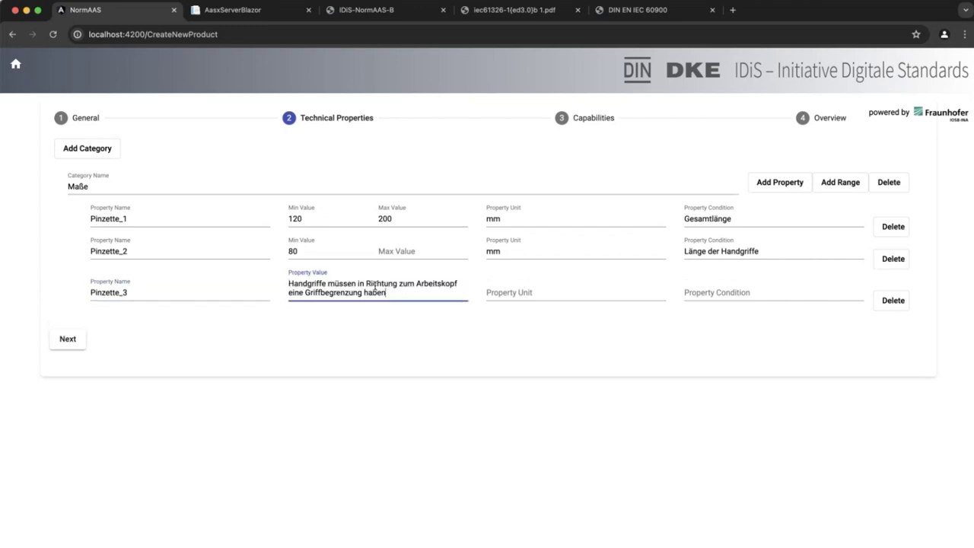
Add a second technical properties category named Material
{"action": "left_click", "coordinate": [104, 150]}
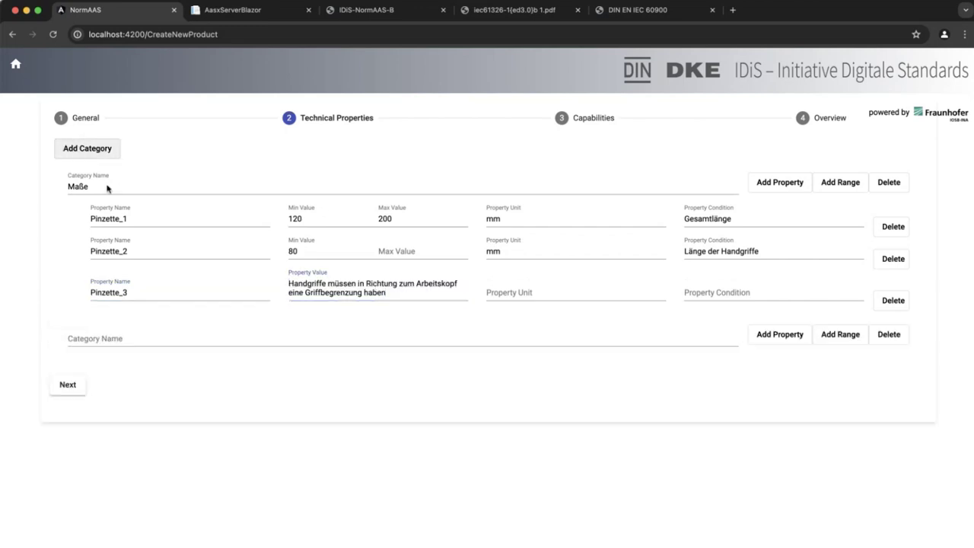
{"action": "left_click", "coordinate": [124, 340]}
{"action": "type", "text": "Material"}
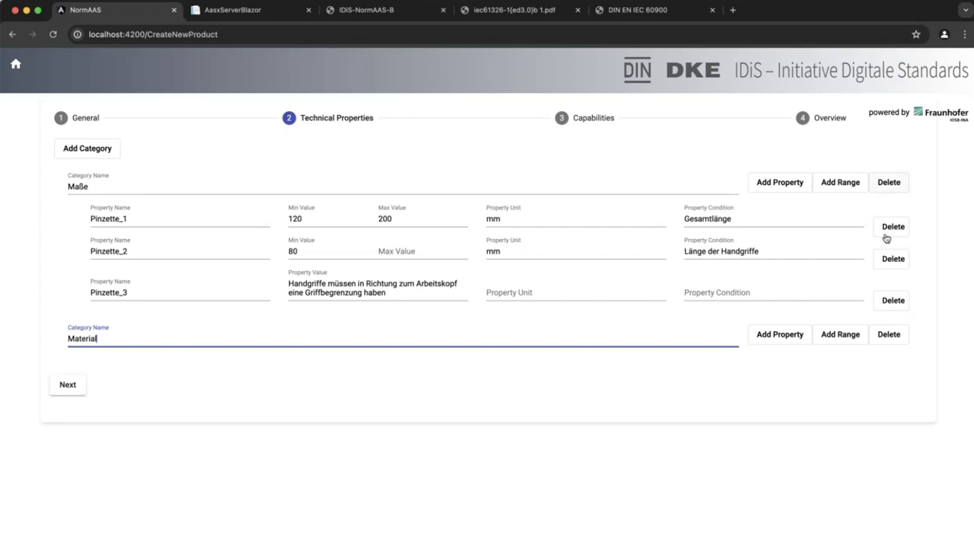
Add the Material property Isoliertes Handwerkzeug with value "muss so hergestellt und bemessen sein, dass es den Benutzer vor gefährlicher elektrischer Körperdurchströmung schützt"
{"action": "left_click", "coordinate": [776, 334]}
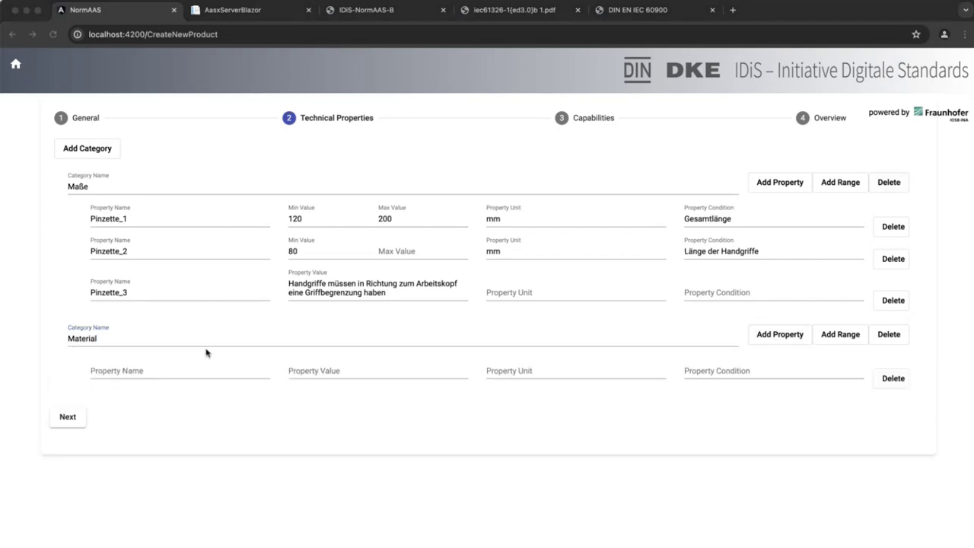
{"action": "left_click", "coordinate": [193, 372]}
{"action": "key", "text": "super+v"}
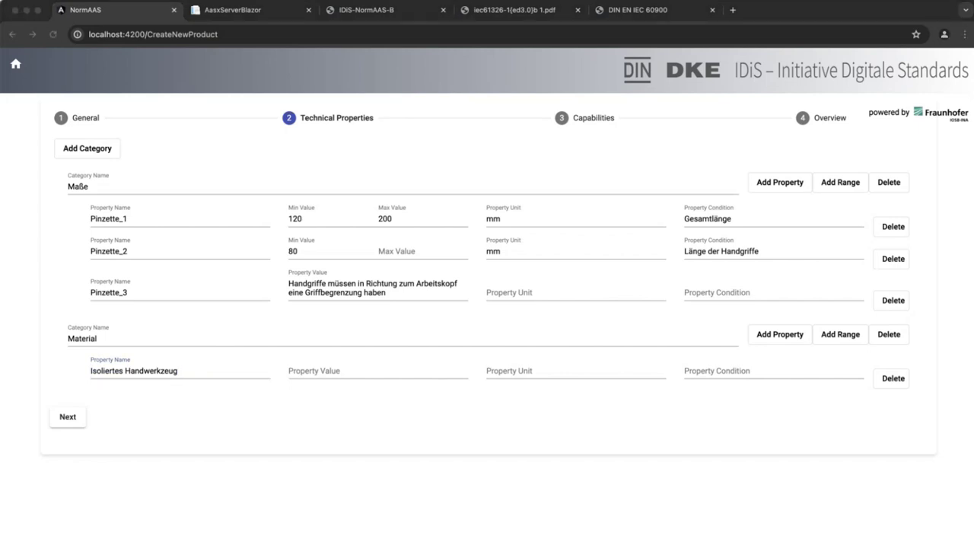
{"action": "left_click", "coordinate": [372, 369]}
{"action": "key", "text": "super+v"}
Add the Material property Isolierendes Handwerkzeug with value "muss so hergestellt und bemessen sein, dass es den Benutzer vor gefährlicher elektrischer Körperdurchströmung schützt"
{"action": "left_click", "coordinate": [776, 334]}
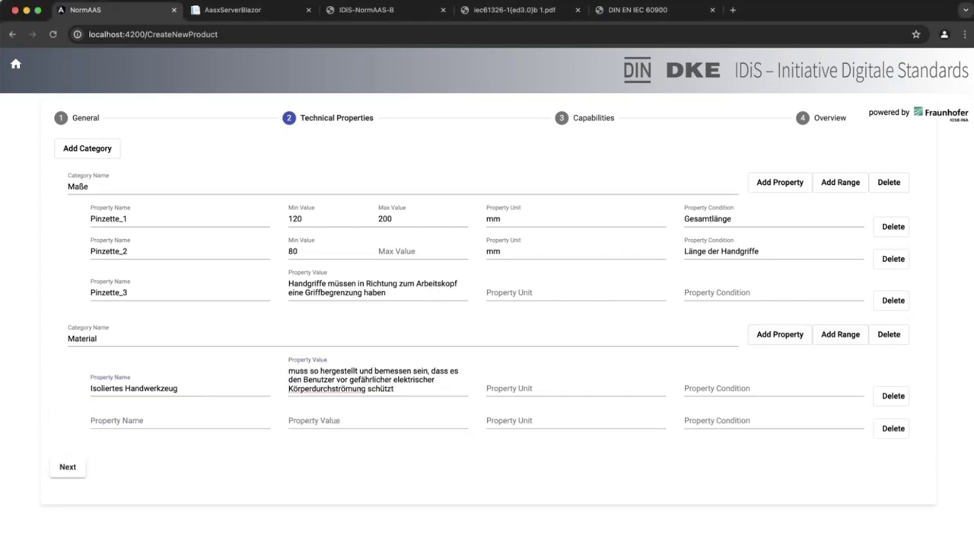
{"action": "key", "text": "super+Tab"}
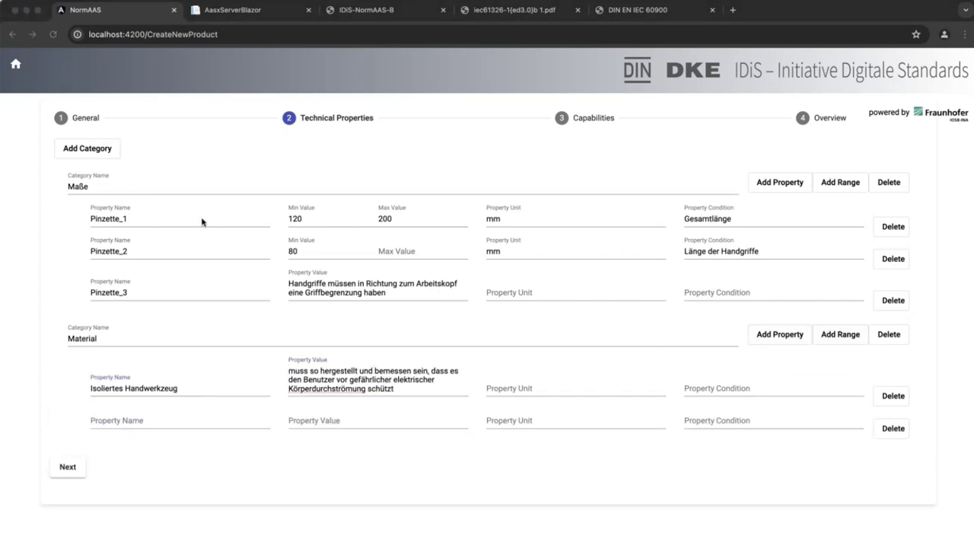
{"action": "left_click", "coordinate": [143, 420]}
{"action": "key", "text": "super+v"}
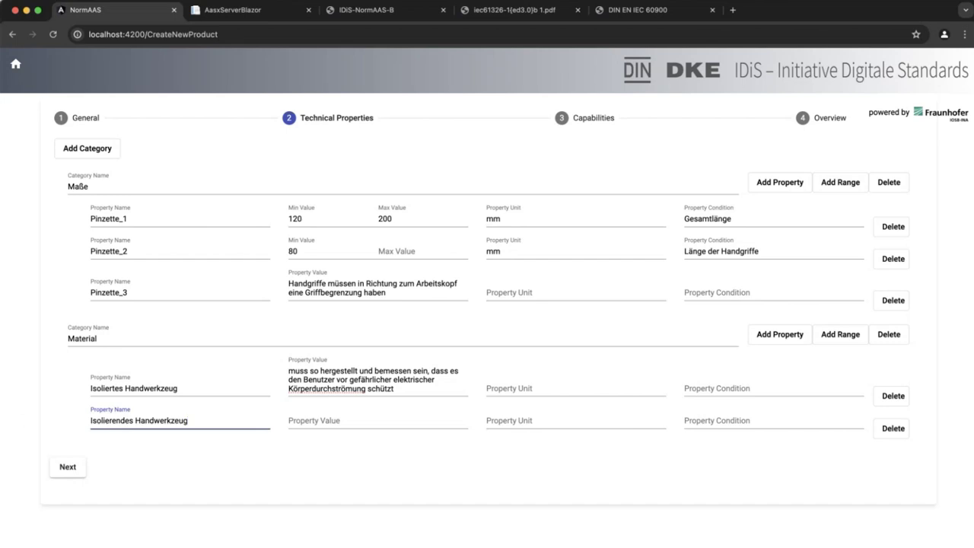
{"action": "key", "text": "super+Tab"}
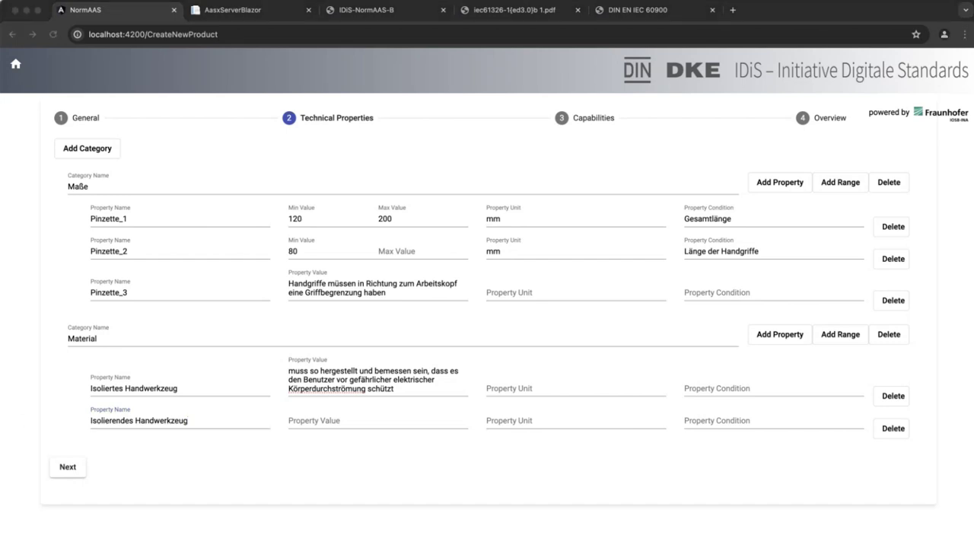
{"action": "left_click", "coordinate": [354, 420]}
{"action": "key", "text": "super+v"}
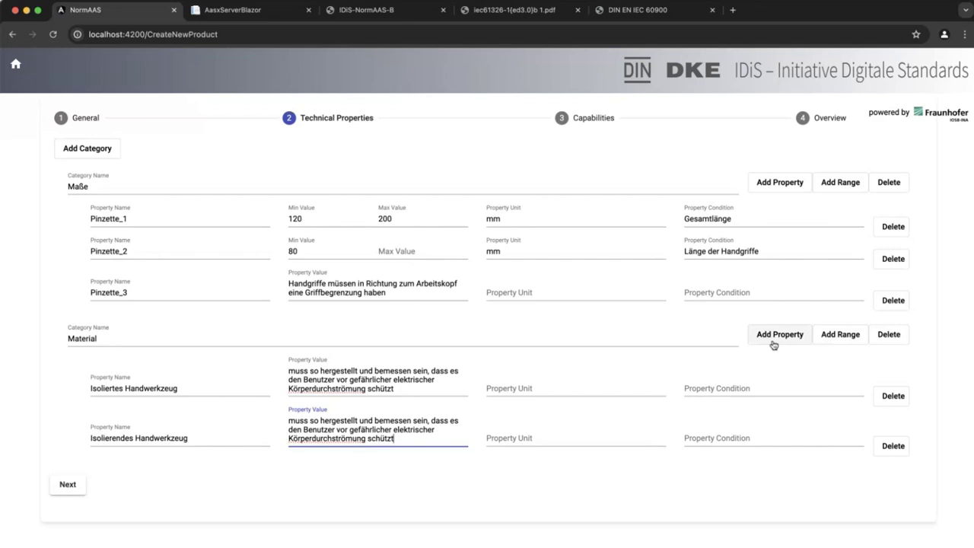
Add Material property Isolierstoff_1 with value "muss entsprechend den während des Gebrauchs zu erwartenden elektrischen, mechanischen und thermischen Beanspruchungen gewählt werden, denen er im Gebrauch ausgesetzt sein kann"
{"action": "left_click", "coordinate": [773, 343]}
{"action": "key", "text": "super+Tab"}
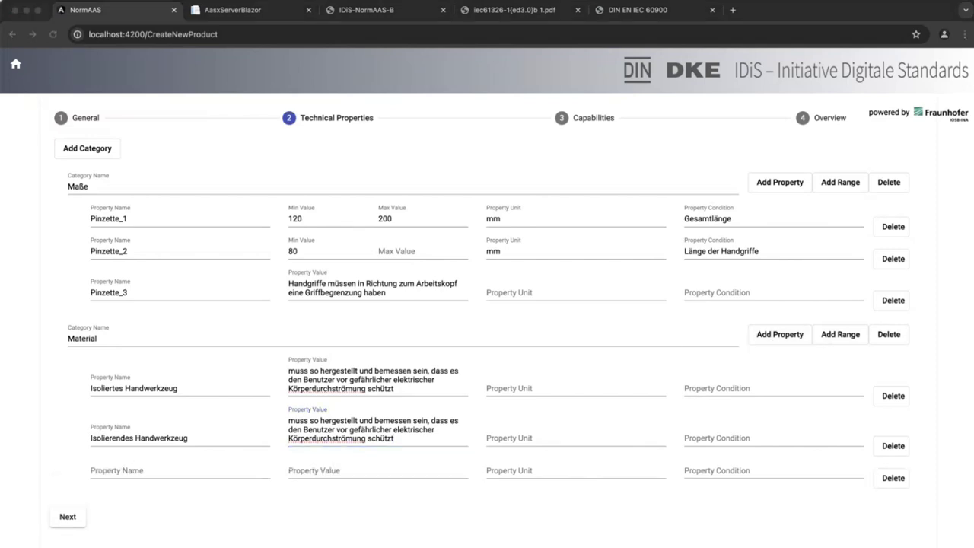
{"action": "left_click", "coordinate": [207, 470]}
{"action": "key", "text": "super+v"}
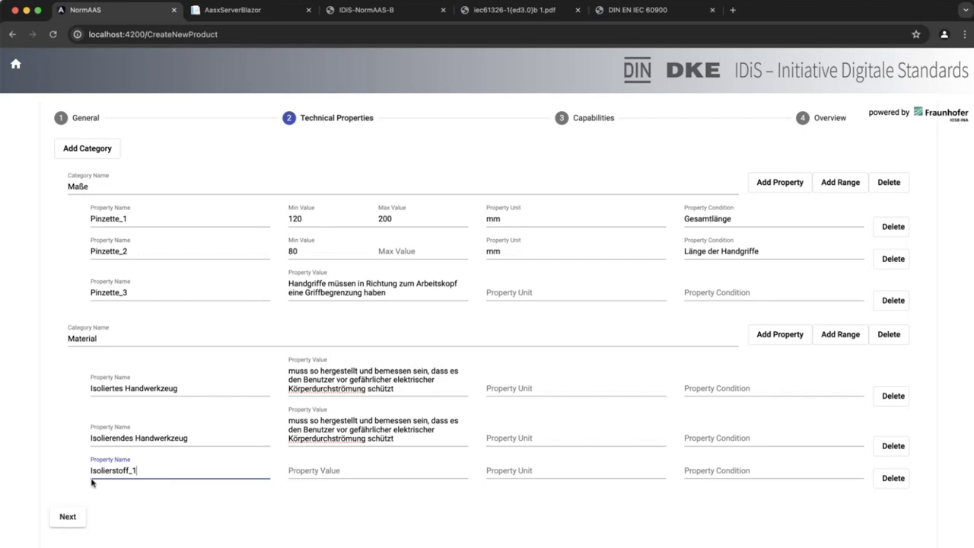
{"action": "left_click", "coordinate": [340, 465]}
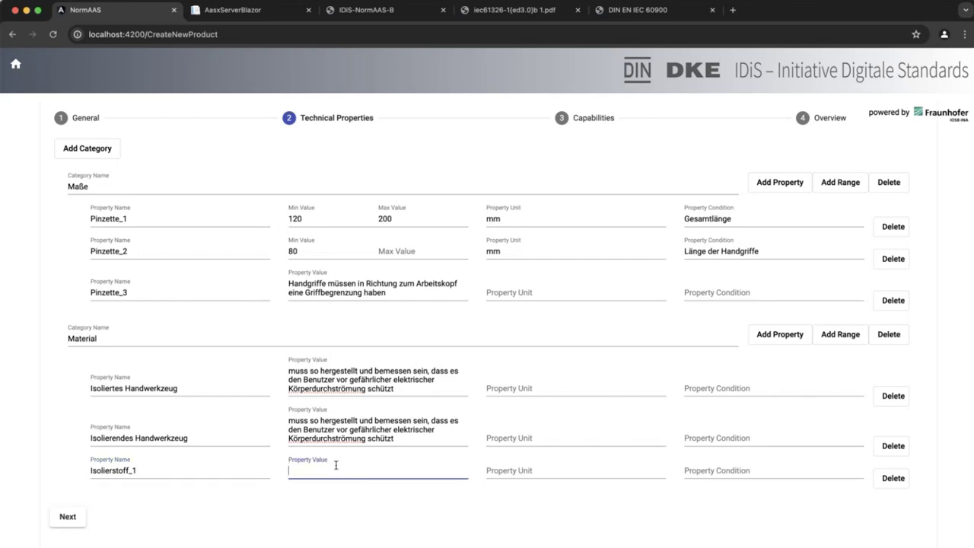
{"action": "key", "text": "super+Tab"}
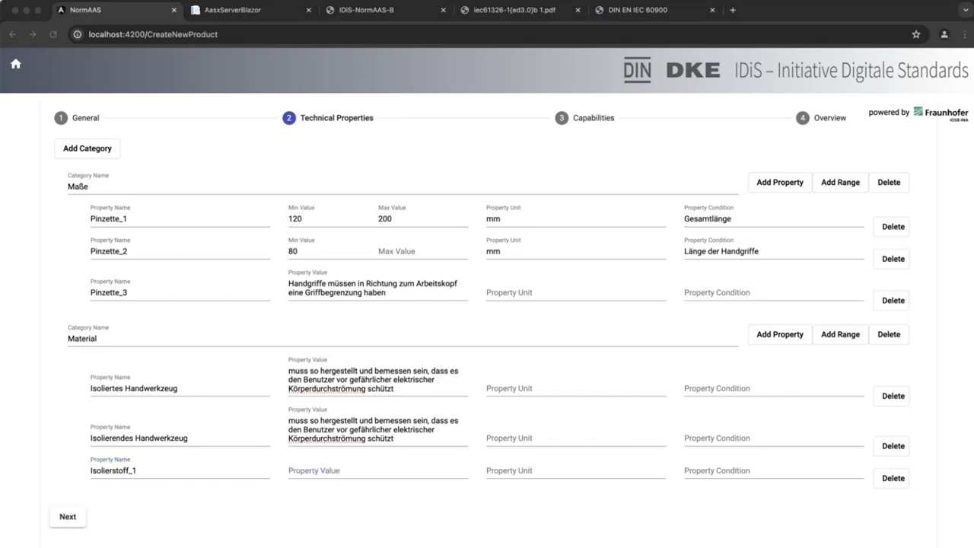
{"action": "left_click", "coordinate": [348, 470]}
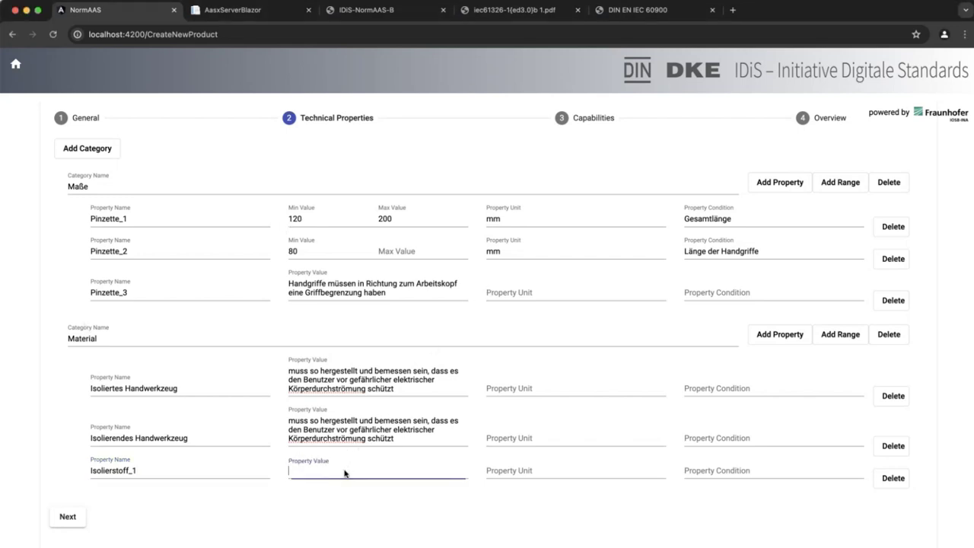
{"action": "key", "text": "super+v"}
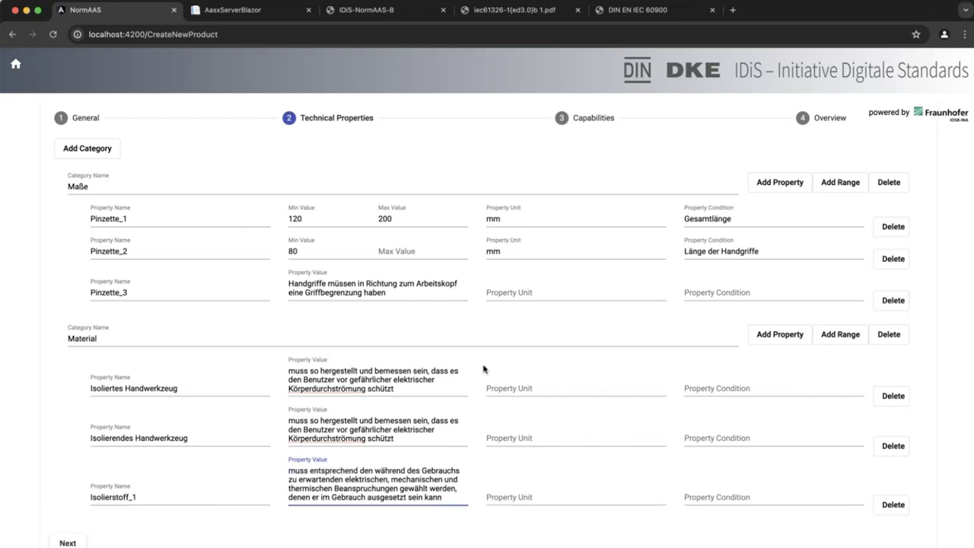
Review the entered technical properties and proceed to the product's Capabilities stage
{"action": "scroll", "coordinate": [448, 352], "scroll_direction": "down", "scroll_amount": 1}
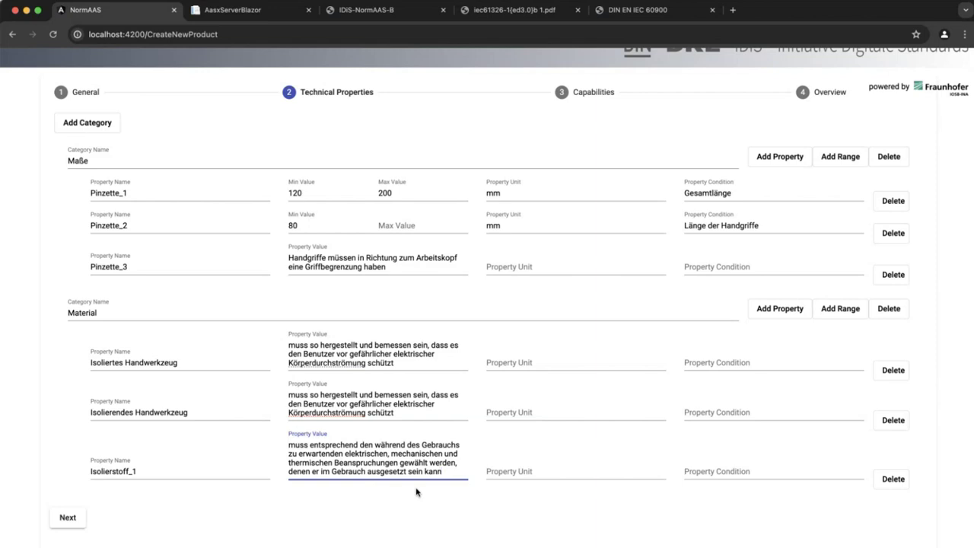
{"action": "left_click", "coordinate": [941, 141]}
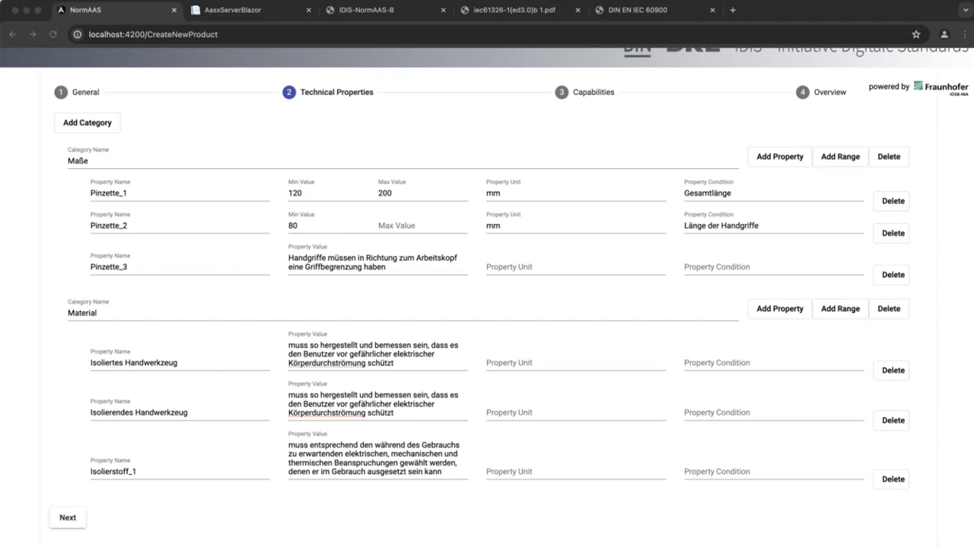
{"action": "left_click", "coordinate": [593, 93]}
{"action": "left_click", "coordinate": [593, 93]}
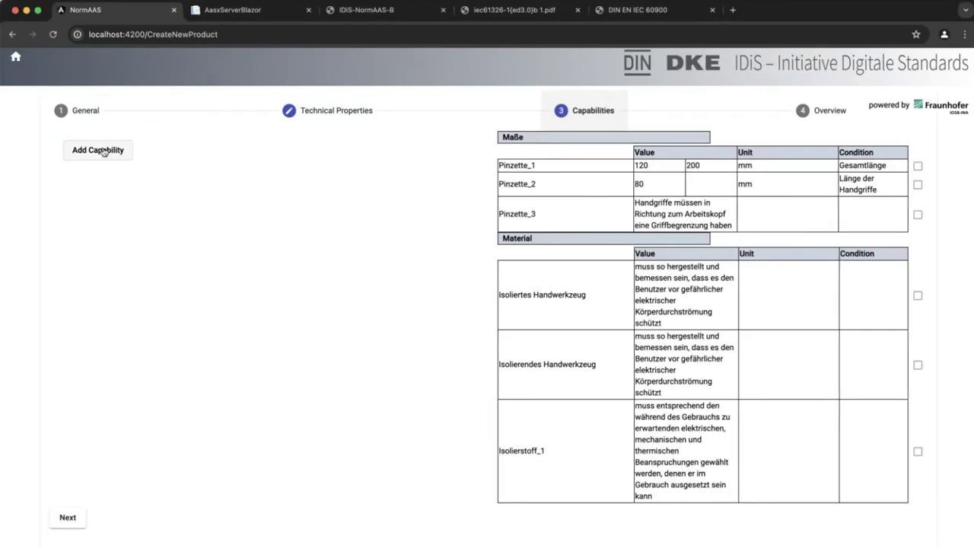
Add a capability named "Feines greifen unter Spannung" to the product
{"action": "left_click", "coordinate": [104, 151]}
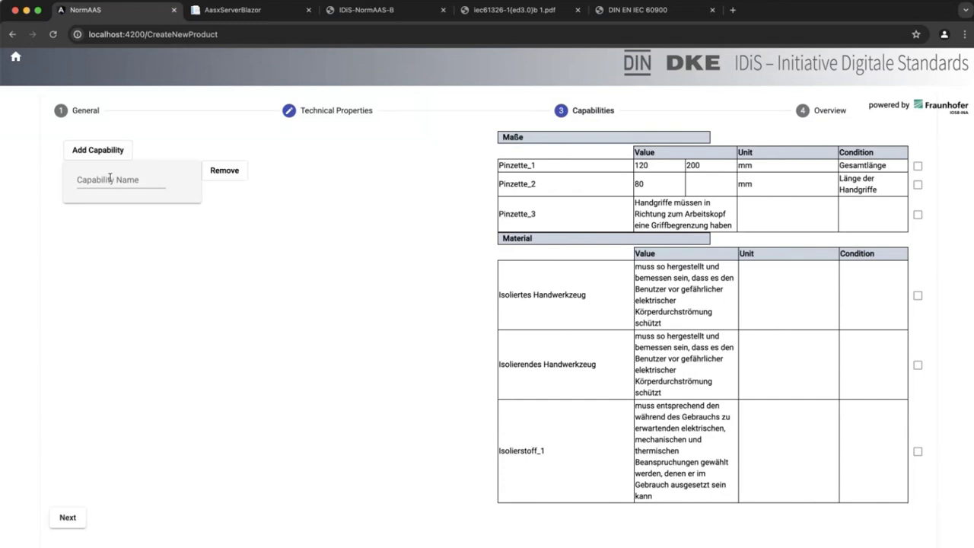
{"action": "left_click", "coordinate": [111, 179]}
{"action": "type", "text": "Feines greifen unter Spannung"}
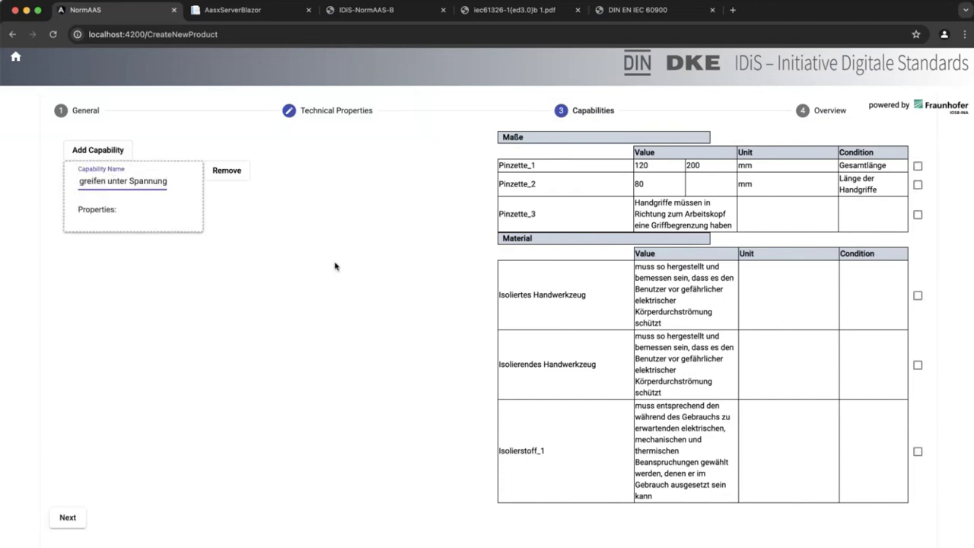
{"action": "left_click", "coordinate": [262, 254]}
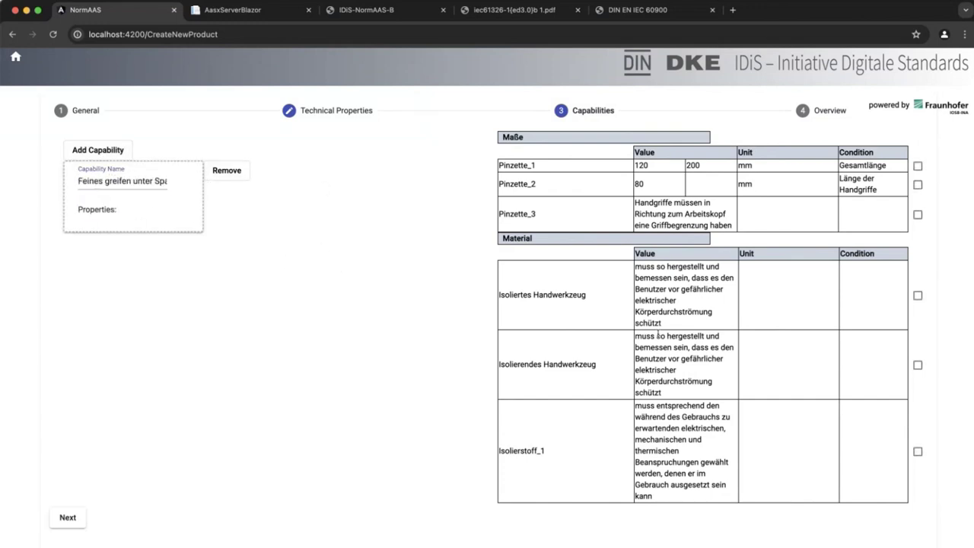
Assign Pinzette_1, Pinzette_2, Pinzette_3, Isolierstoff_1, Isolierendes Handwerkzeug and Isoliertes Handwerkzeug to the capability Feines greifen unter Spannung
{"action": "left_click", "coordinate": [918, 165]}
{"action": "left_click", "coordinate": [917, 184]}
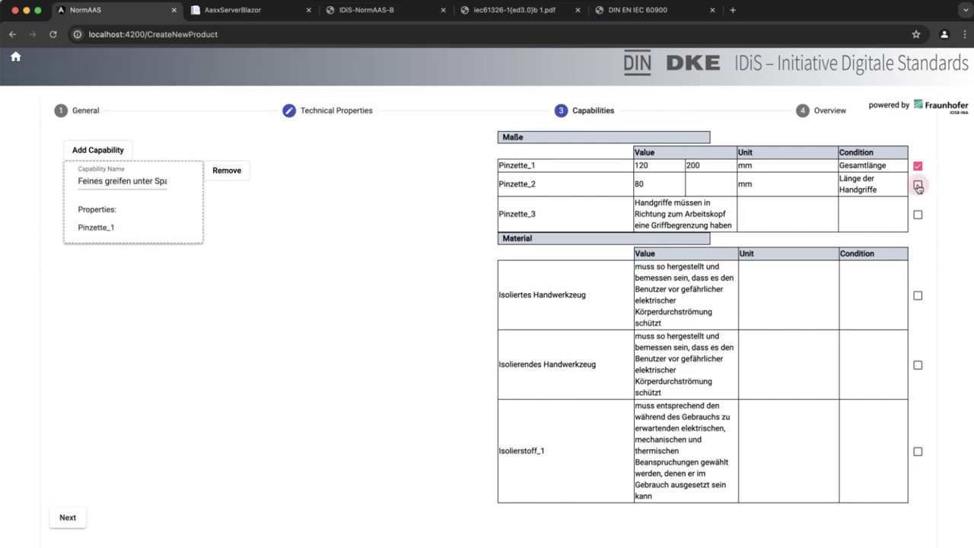
{"action": "left_click", "coordinate": [917, 213]}
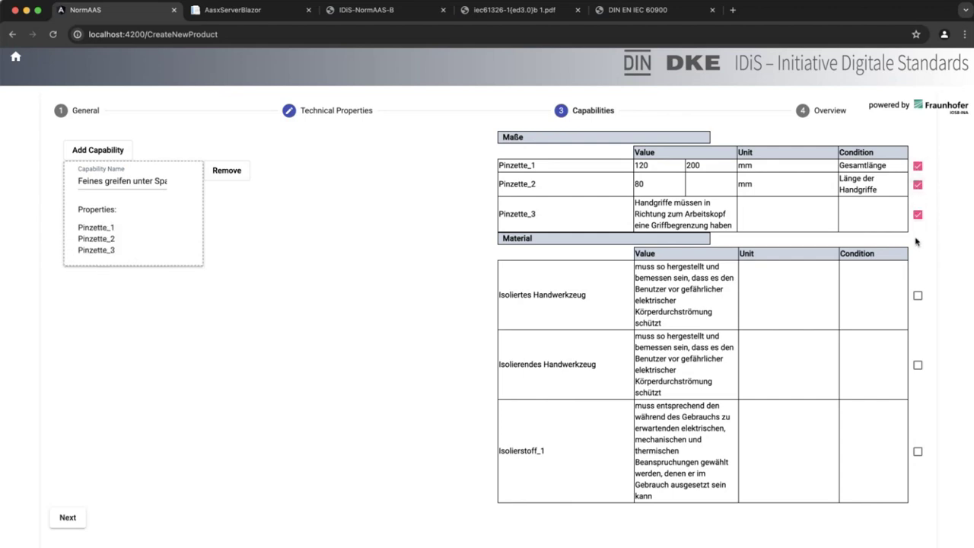
{"action": "left_click", "coordinate": [918, 453]}
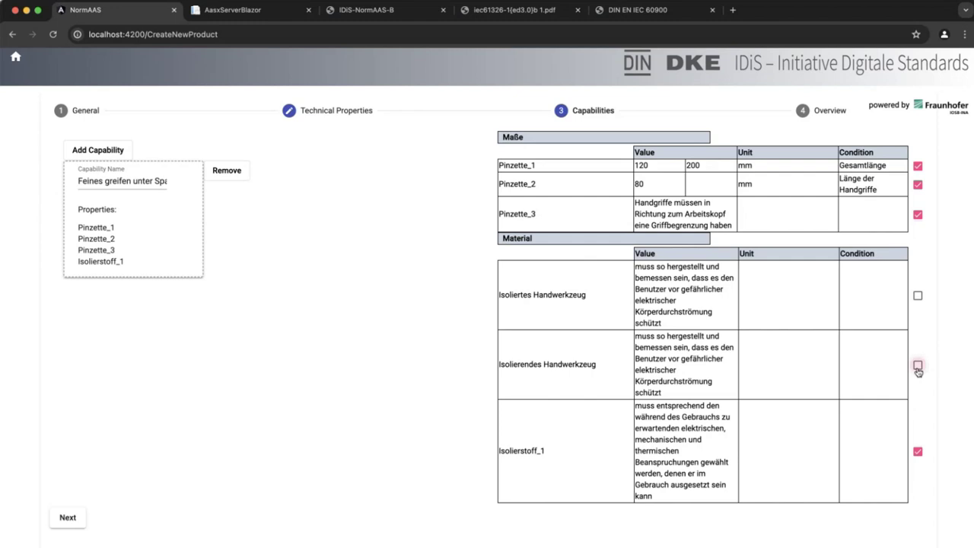
{"action": "left_click", "coordinate": [918, 365]}
{"action": "left_click", "coordinate": [918, 297]}
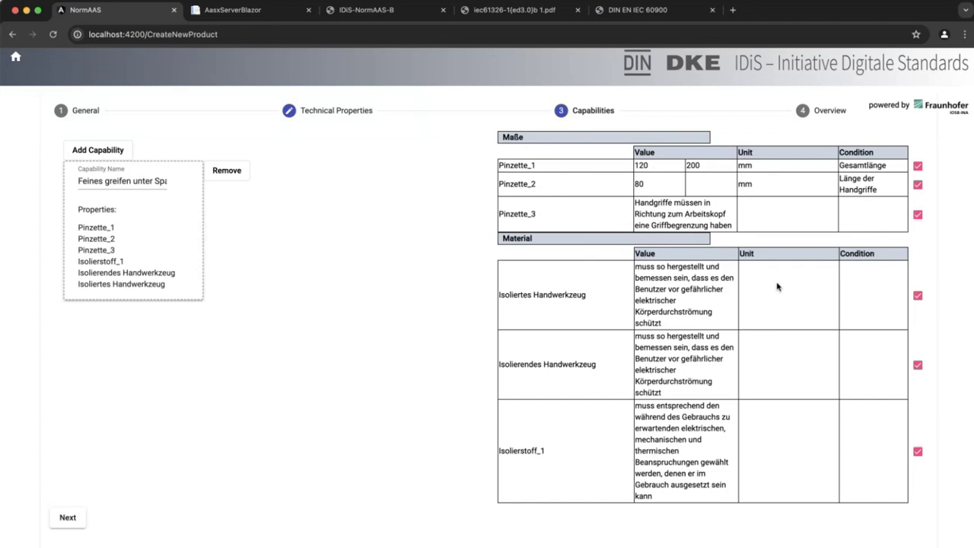
Review the product overview, then save and upload it with the commit message "erste Entwicklung"
{"action": "left_click", "coordinate": [814, 116]}
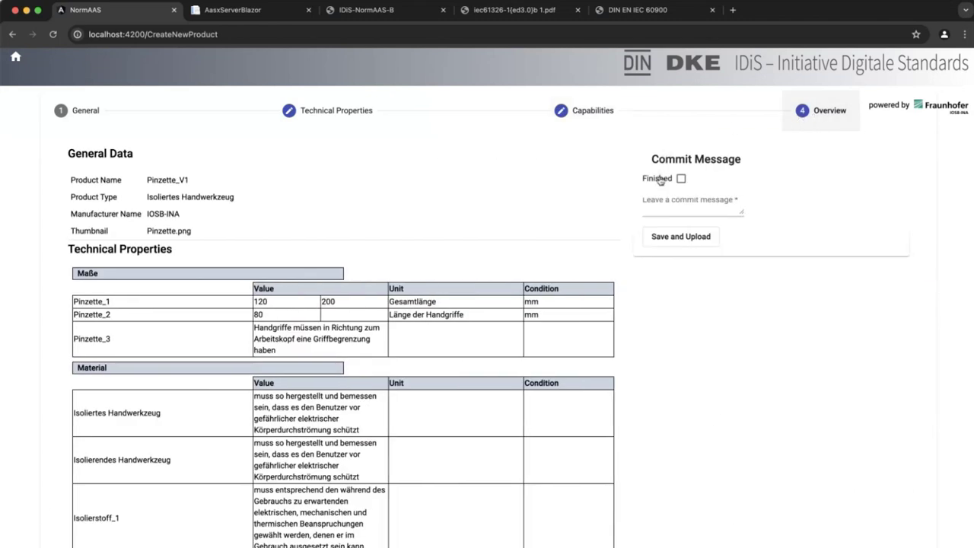
{"action": "scroll", "coordinate": [355, 312], "scroll_direction": "down", "scroll_amount": 3}
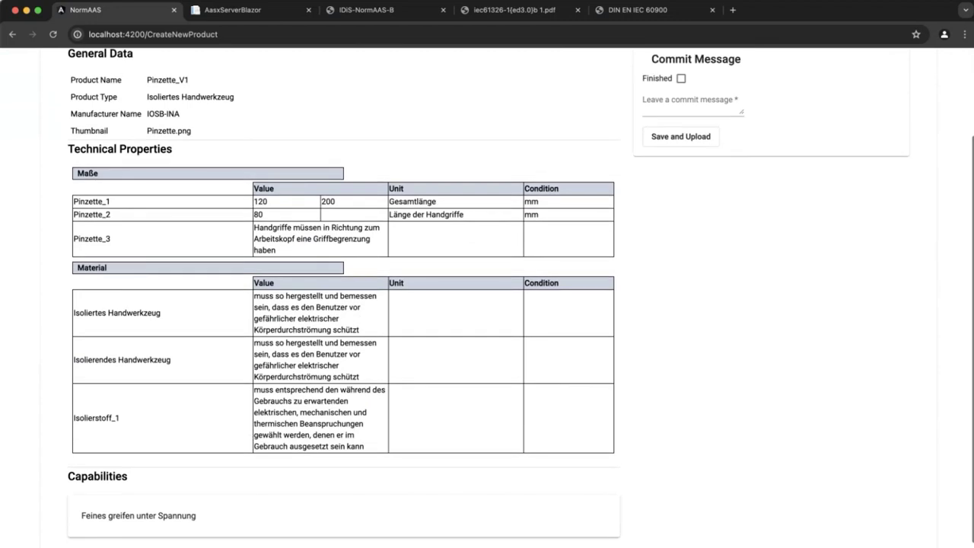
{"action": "scroll", "coordinate": [189, 515], "scroll_direction": "down", "scroll_amount": 1}
{"action": "scroll", "coordinate": [189, 515], "scroll_direction": "down", "scroll_amount": 2}
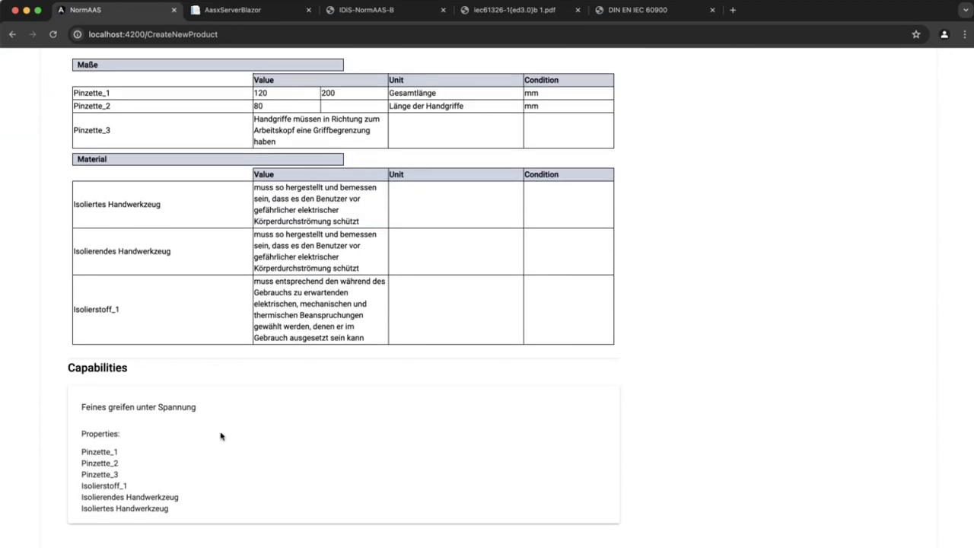
{"action": "scroll", "coordinate": [220, 434], "scroll_direction": "up", "scroll_amount": 6}
{"action": "left_click", "coordinate": [683, 211]}
{"action": "type", "text": "ers"}
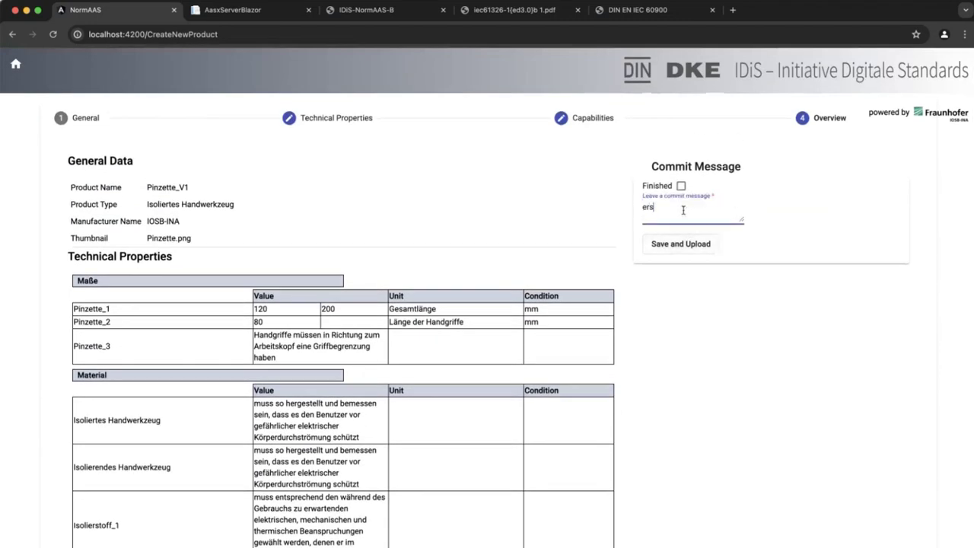
{"action": "type", "text": "te Entwicklung"}
{"action": "left_click", "coordinate": [665, 244]}
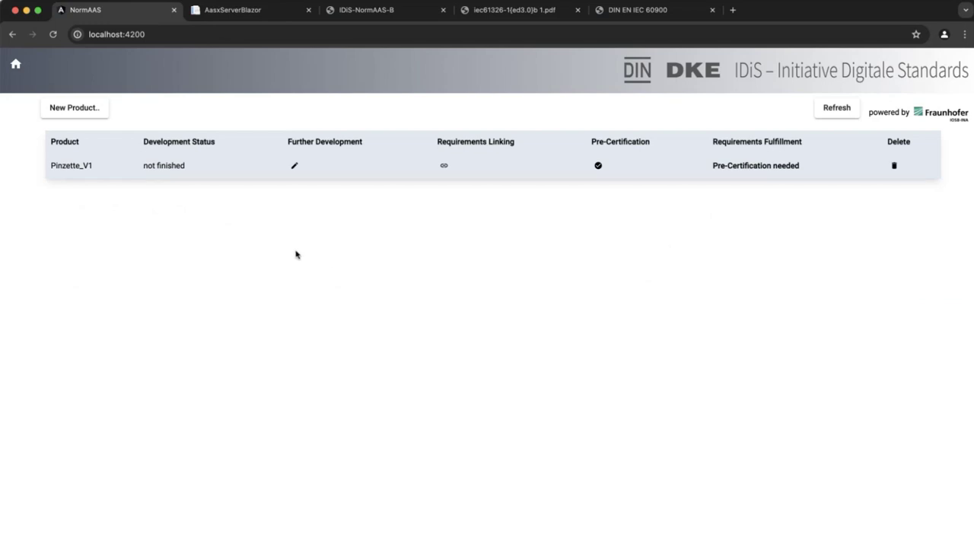
Check the uploaded Pinzette_V1 in AasxServerBlazor, then return to NormAAS and open the product's requirements linking
{"action": "left_click", "coordinate": [243, 12]}
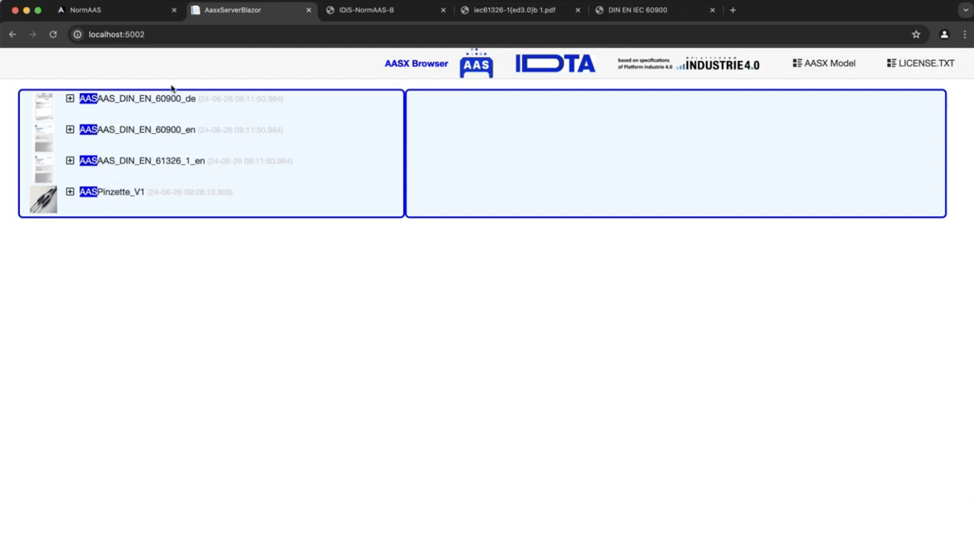
{"action": "left_click", "coordinate": [132, 11]}
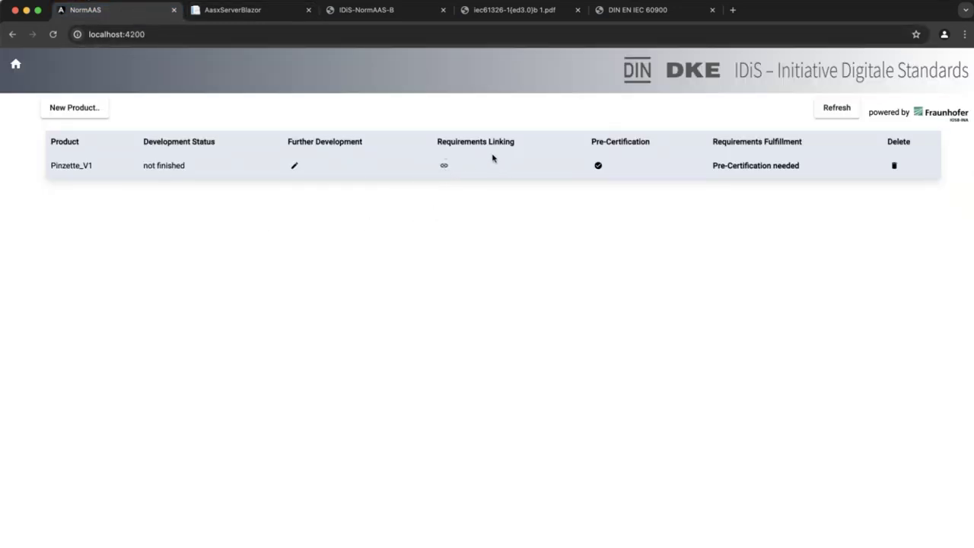
{"action": "left_click", "coordinate": [445, 167]}
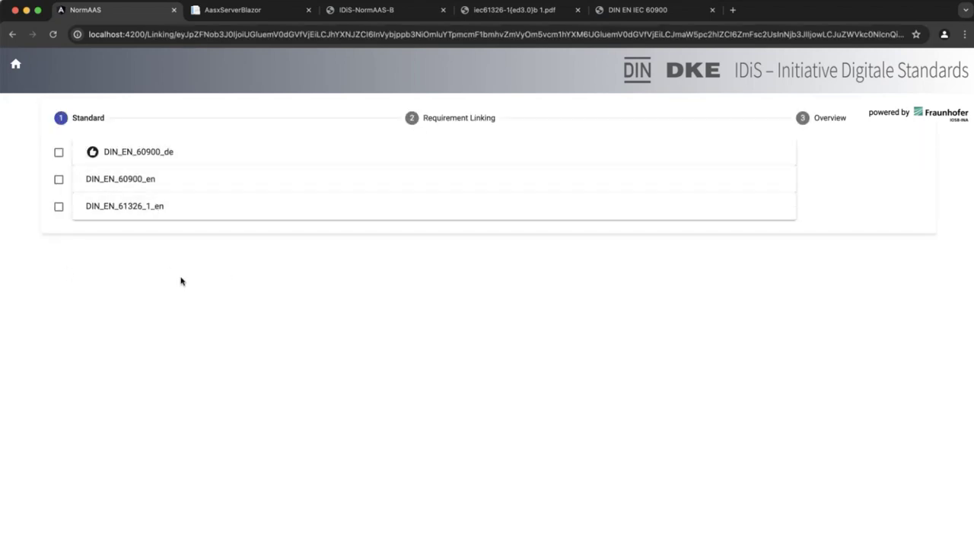
Compare the matching scores and descriptions of the standards DIN_EN_60900_de and DIN_EN_60900_en
{"action": "left_click", "coordinate": [181, 156]}
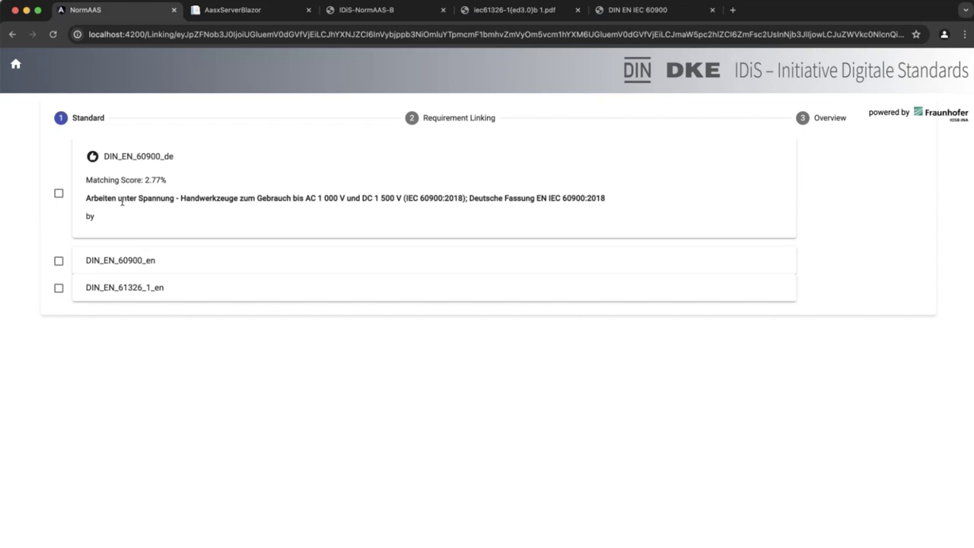
{"action": "left_click", "coordinate": [146, 156]}
{"action": "left_click", "coordinate": [145, 156]}
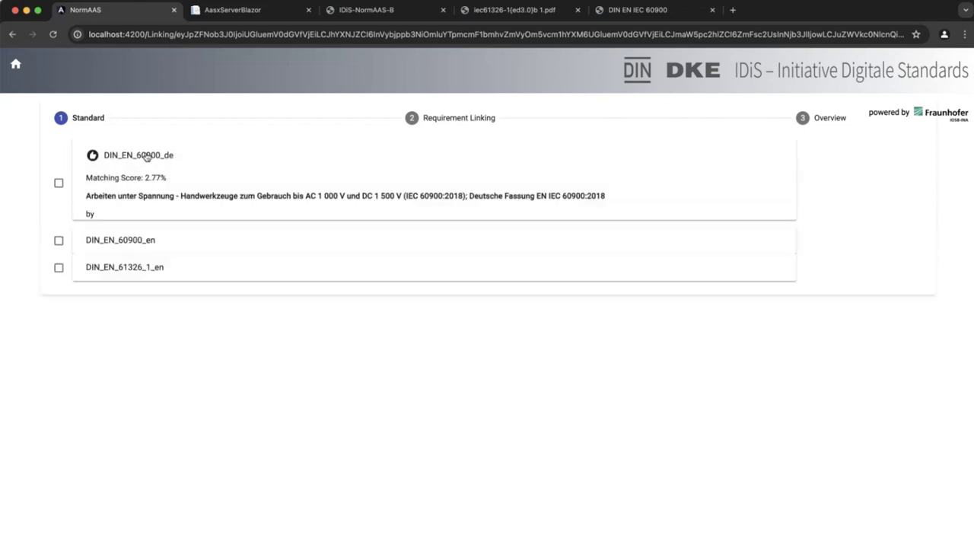
{"action": "left_click", "coordinate": [145, 154]}
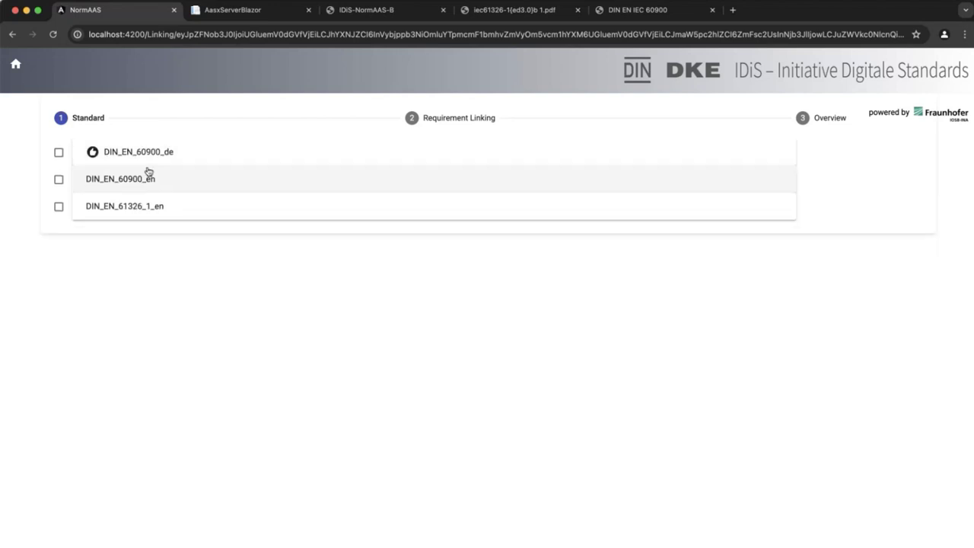
{"action": "left_click", "coordinate": [144, 184]}
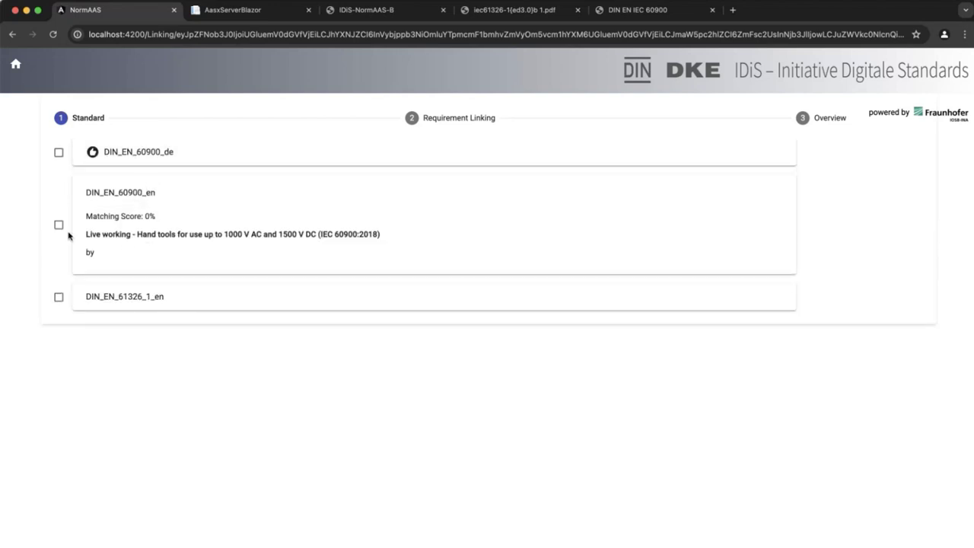
{"action": "left_click", "coordinate": [147, 195]}
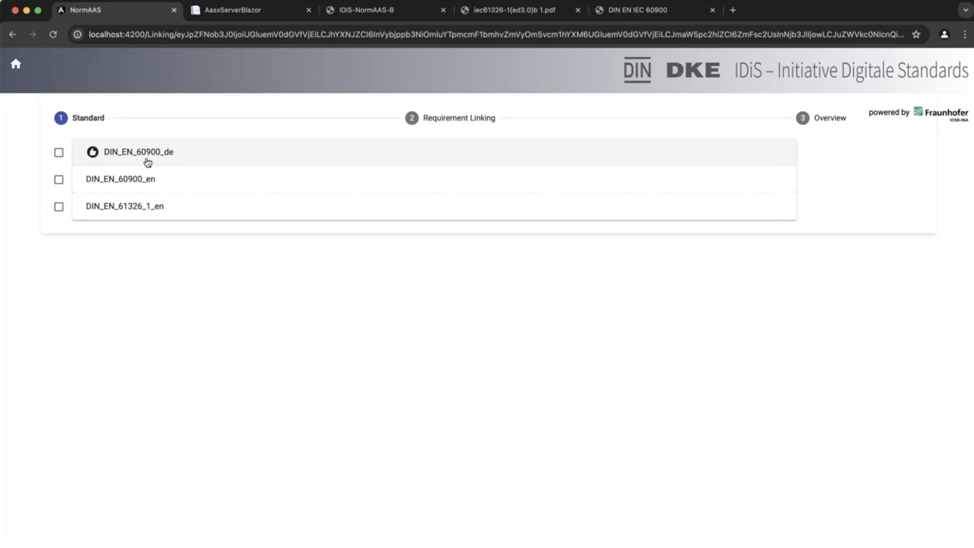
{"action": "left_click", "coordinate": [54, 35]}
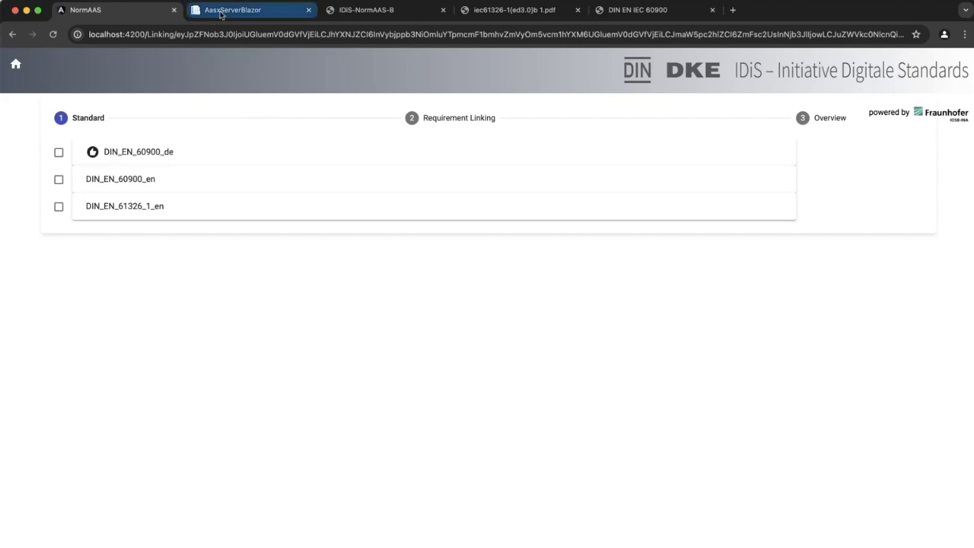
Switch to the IDiS-NormAAS-B presentation and examine the slide "Digitale Vorzertifizierung in der Produktentwicklung"
{"action": "left_click", "coordinate": [363, 12]}
{"action": "scroll", "coordinate": [351, 318], "scroll_direction": "down", "scroll_amount": 3}
{"action": "scroll", "coordinate": [352, 318], "scroll_direction": "down", "scroll_amount": 20}
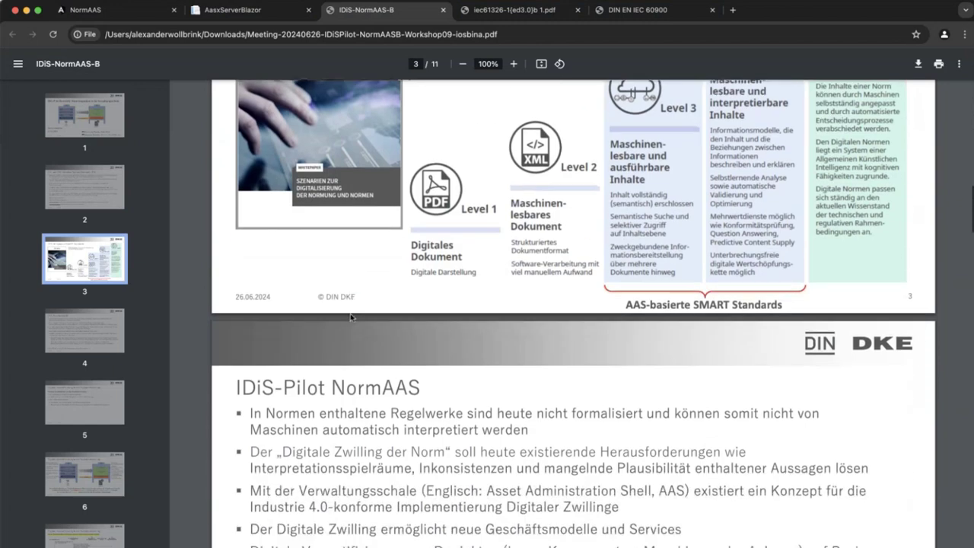
{"action": "scroll", "coordinate": [351, 318], "scroll_direction": "down", "scroll_amount": 7}
{"action": "scroll", "coordinate": [352, 318], "scroll_direction": "up", "scroll_amount": 3}
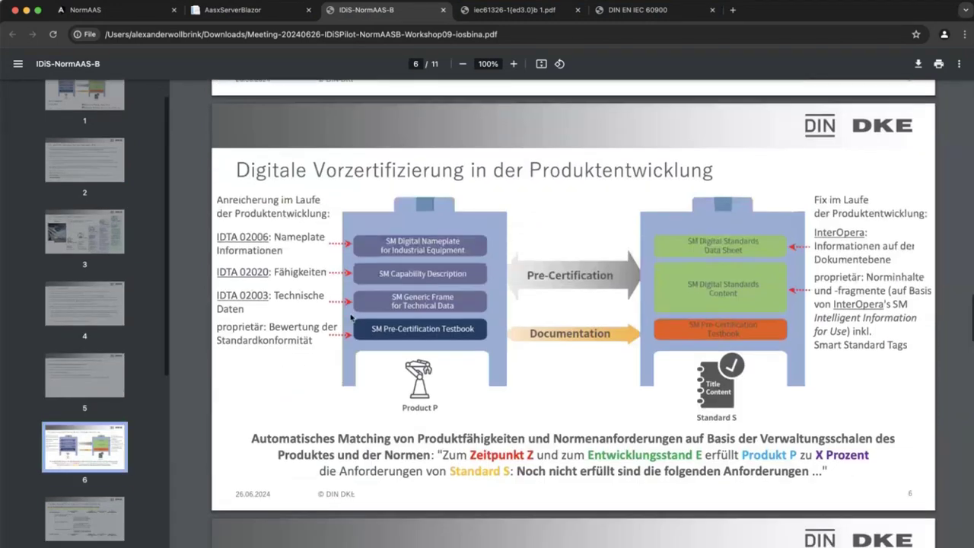
{"action": "scroll", "coordinate": [351, 318], "scroll_direction": "down", "scroll_amount": 1}
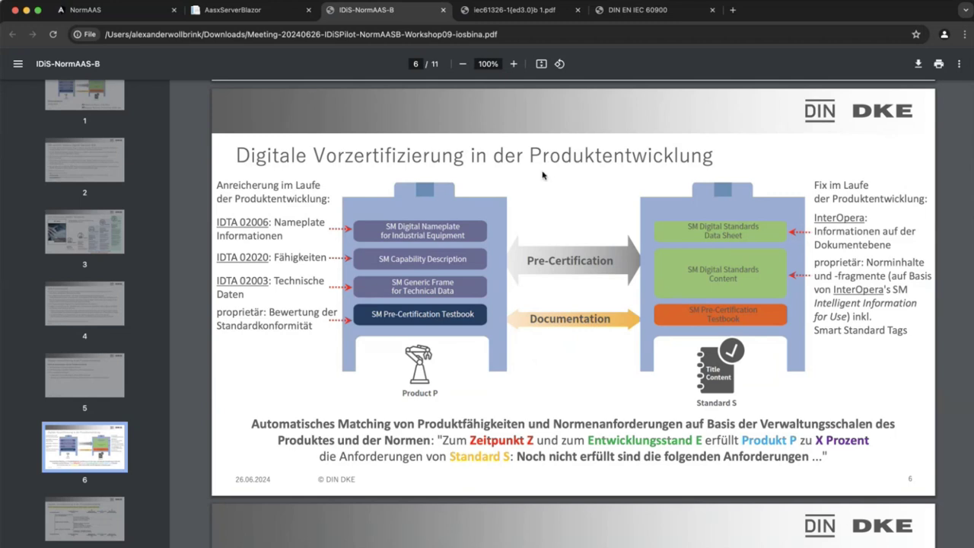
Return to NormAAS, select the standard DIN_EN_60900_de and proceed to the Requirement Linking stage
{"action": "left_click", "coordinate": [126, 12]}
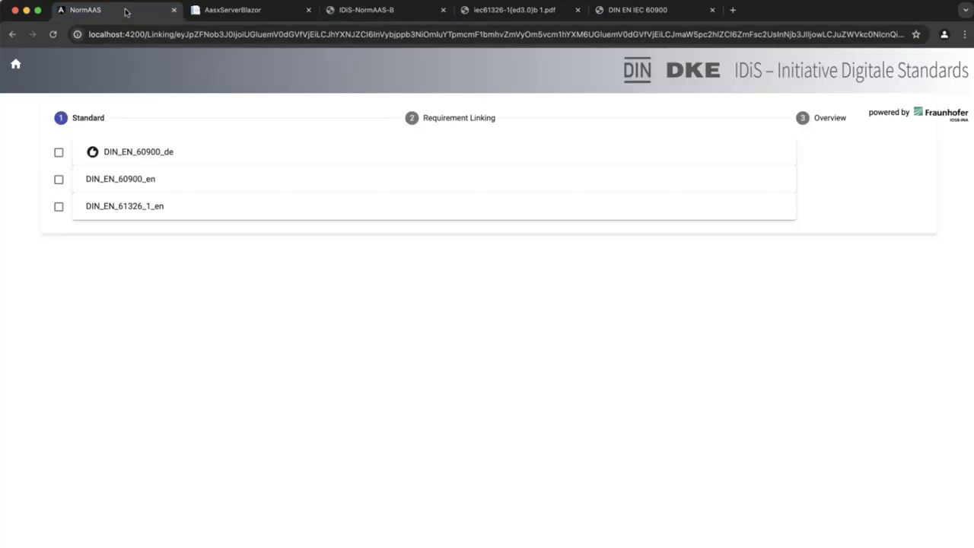
{"action": "left_click", "coordinate": [59, 156]}
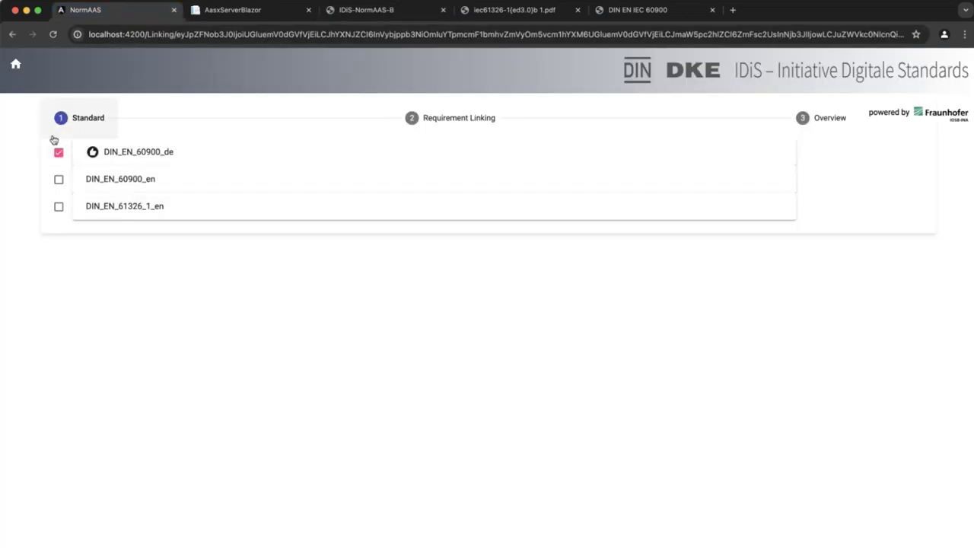
{"action": "left_click", "coordinate": [426, 127]}
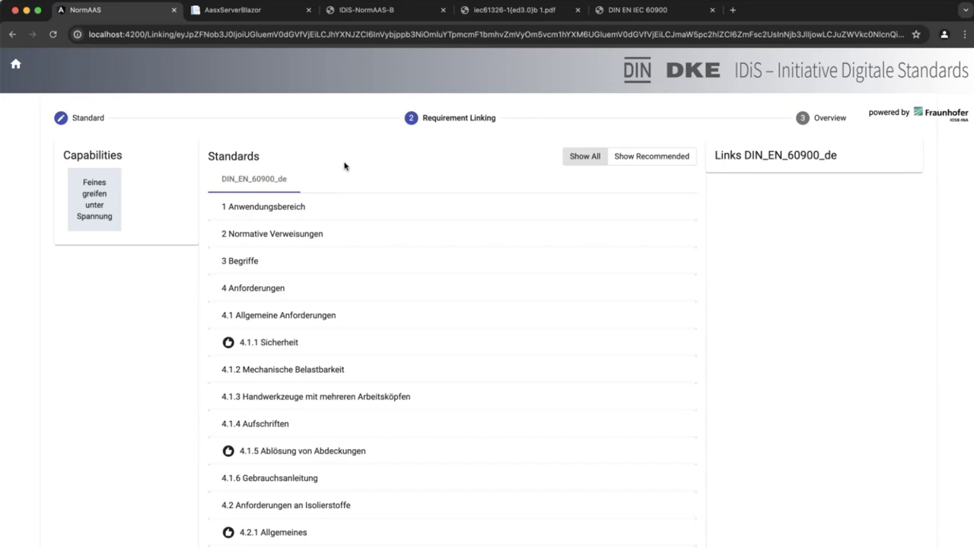
Examine the clause list of DIN_EN_60900_de for sections recommended for linking
{"action": "scroll", "coordinate": [344, 166], "scroll_direction": "down", "scroll_amount": 1}
{"action": "scroll", "coordinate": [344, 166], "scroll_direction": "down", "scroll_amount": 3}
{"action": "scroll", "coordinate": [343, 166], "scroll_direction": "up", "scroll_amount": 3}
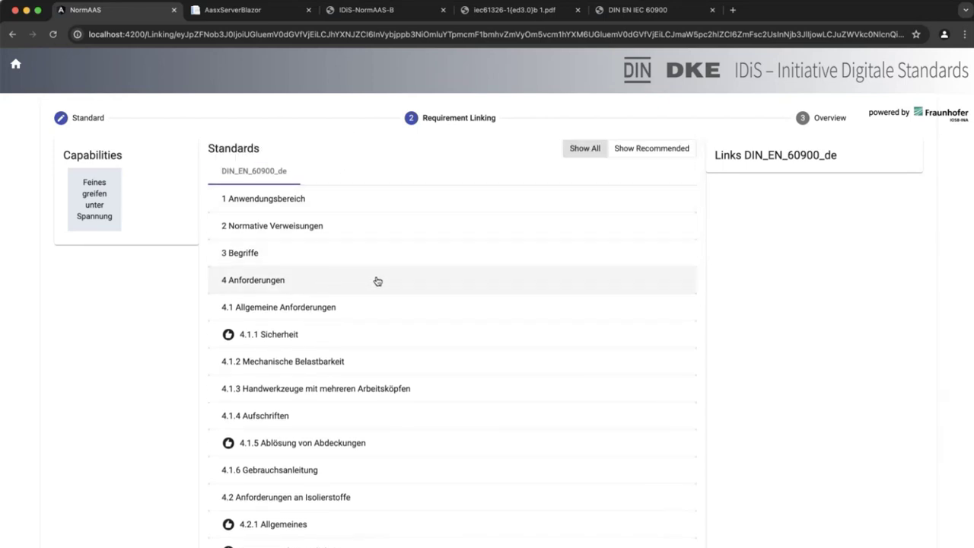
{"action": "scroll", "coordinate": [348, 337], "scroll_direction": "down", "scroll_amount": 10}
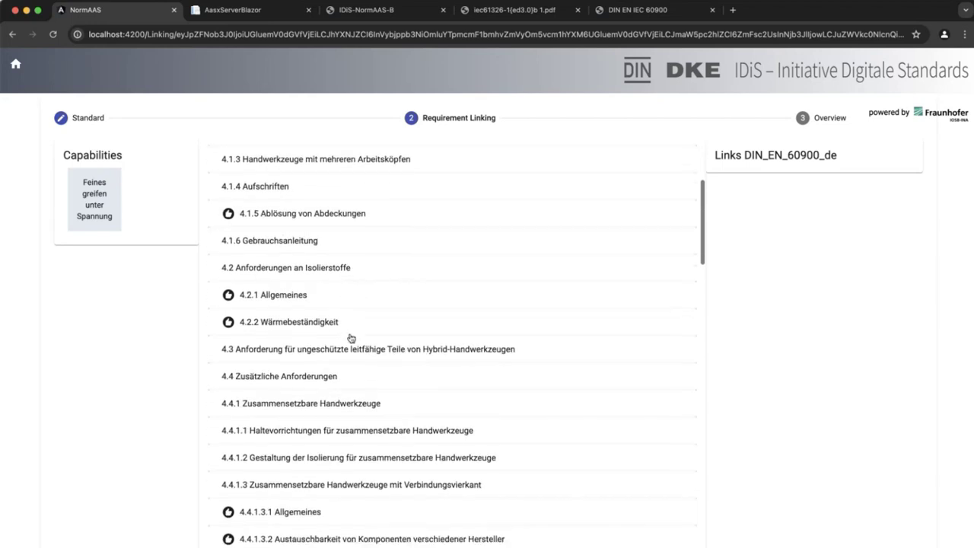
{"action": "scroll", "coordinate": [351, 338], "scroll_direction": "down", "scroll_amount": 5}
{"action": "scroll", "coordinate": [351, 338], "scroll_direction": "up", "scroll_amount": 10}
{"action": "scroll", "coordinate": [349, 338], "scroll_direction": "up", "scroll_amount": 3}
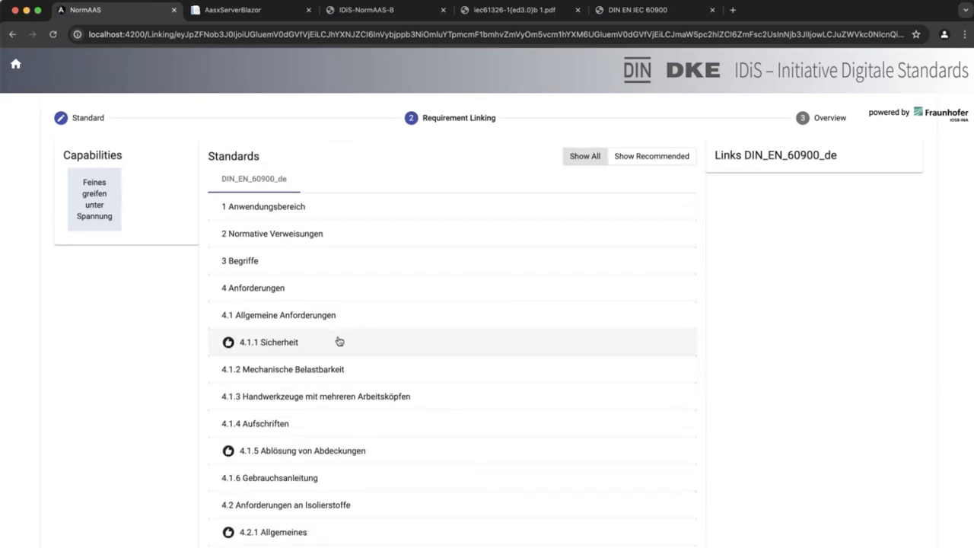
{"action": "scroll", "coordinate": [338, 342], "scroll_direction": "down", "scroll_amount": 1}
{"action": "scroll", "coordinate": [338, 342], "scroll_direction": "up", "scroll_amount": 1}
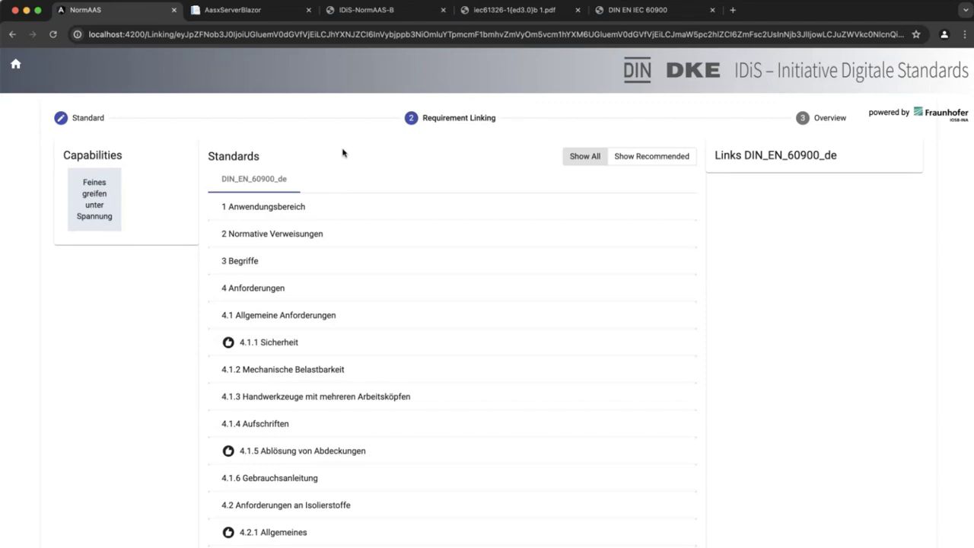
Select the capability Feines greifen unter Spannung and examine the further details of req_2 in section 4.1.1 Sicherheit
{"action": "left_click_drag", "start_coordinate": [96, 190], "coordinate": [283, 342]}
{"action": "scroll", "coordinate": [282, 342], "scroll_direction": "down", "scroll_amount": 2}
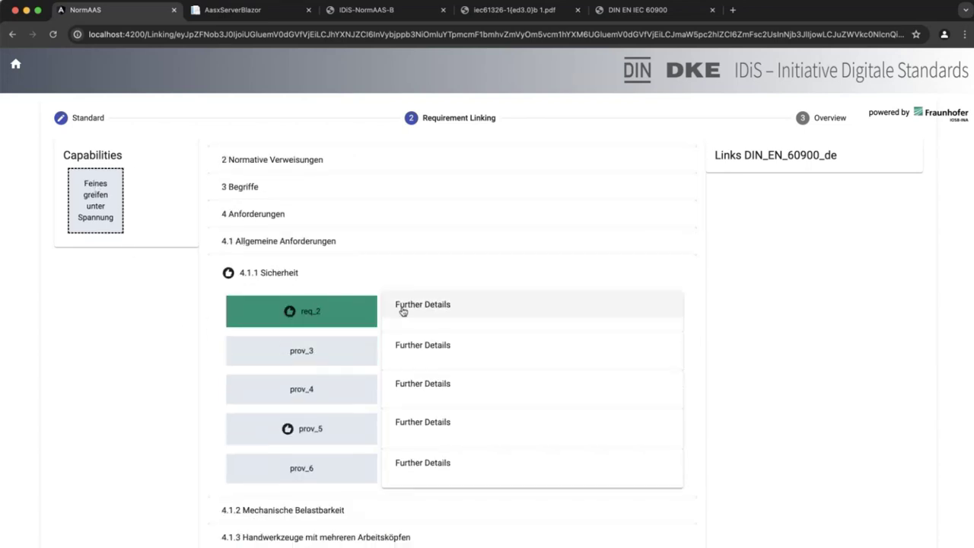
{"action": "left_click", "coordinate": [414, 309]}
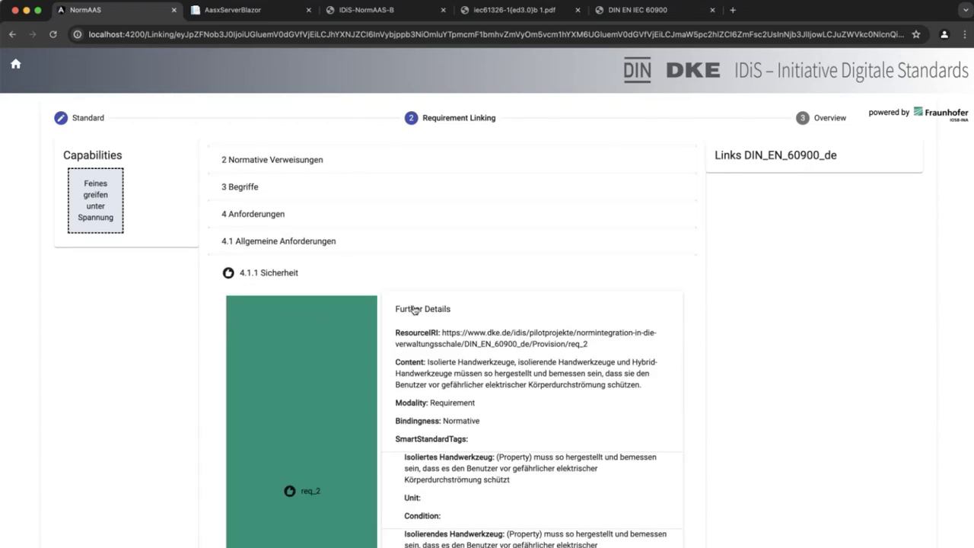
{"action": "scroll", "coordinate": [417, 357], "scroll_direction": "down", "scroll_amount": 4}
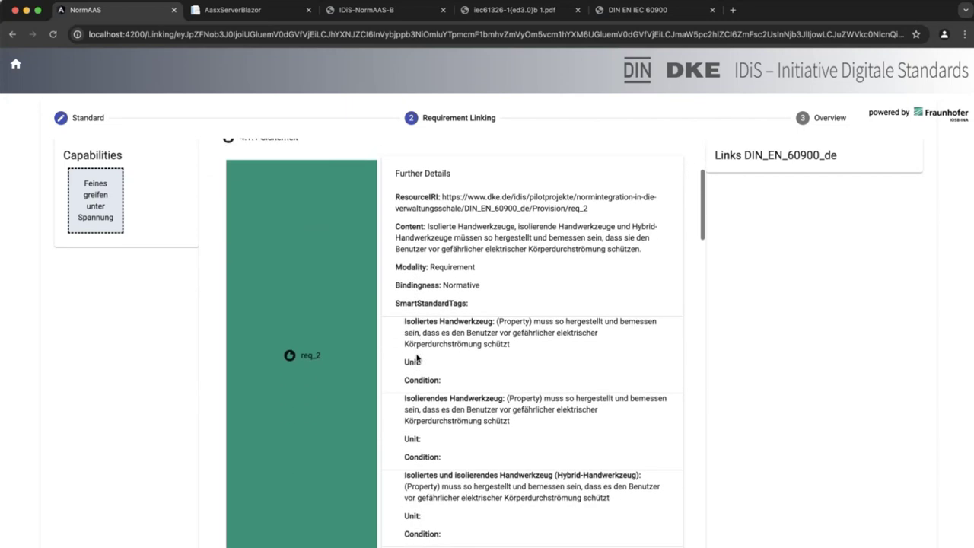